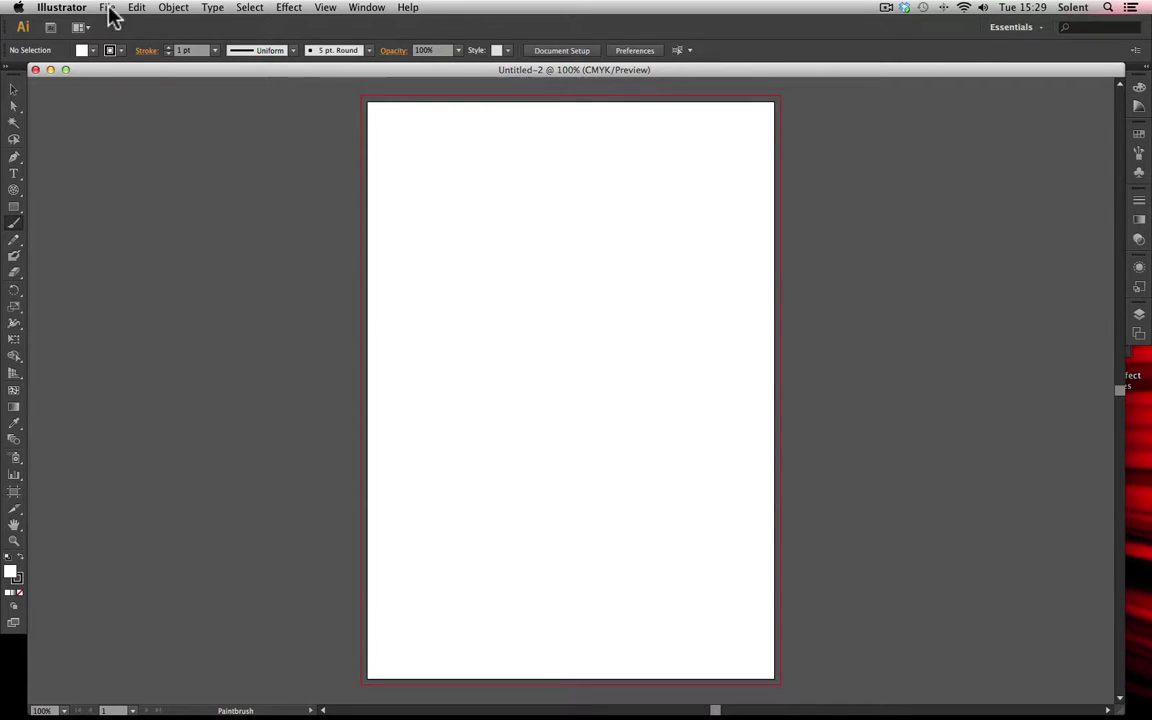
Step: Place the image MP900442976.JPG from the inDesign_images folder into the document as a linked file
click(107, 8)
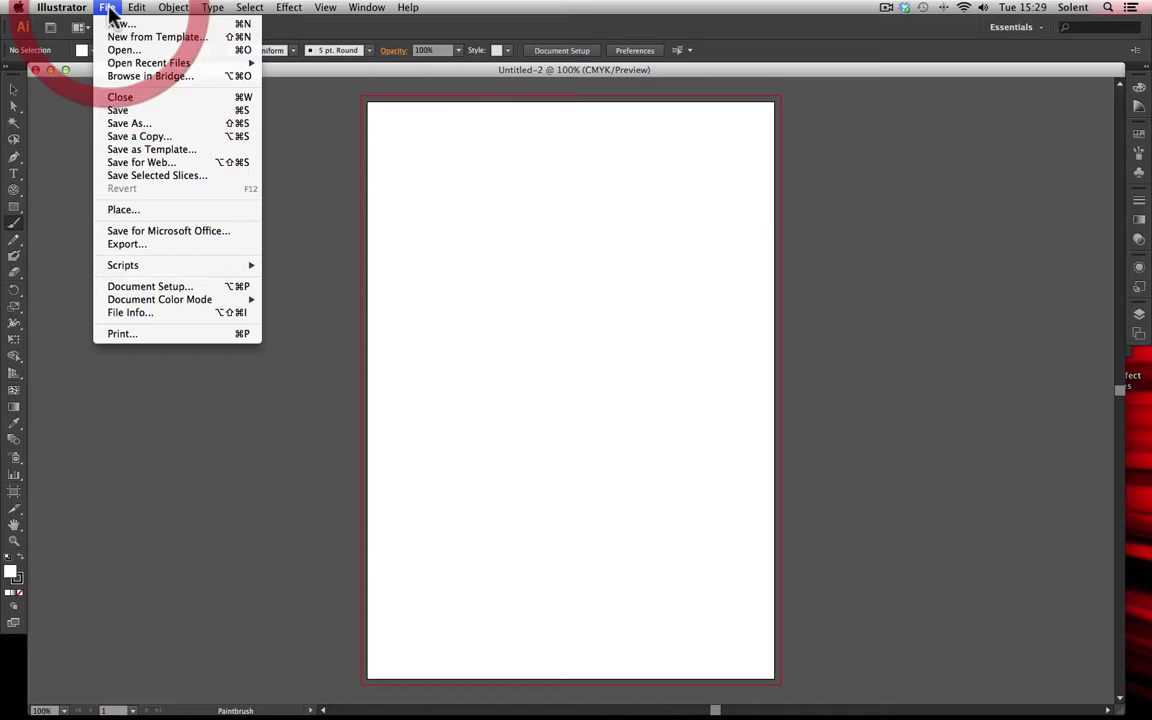
click(158, 213)
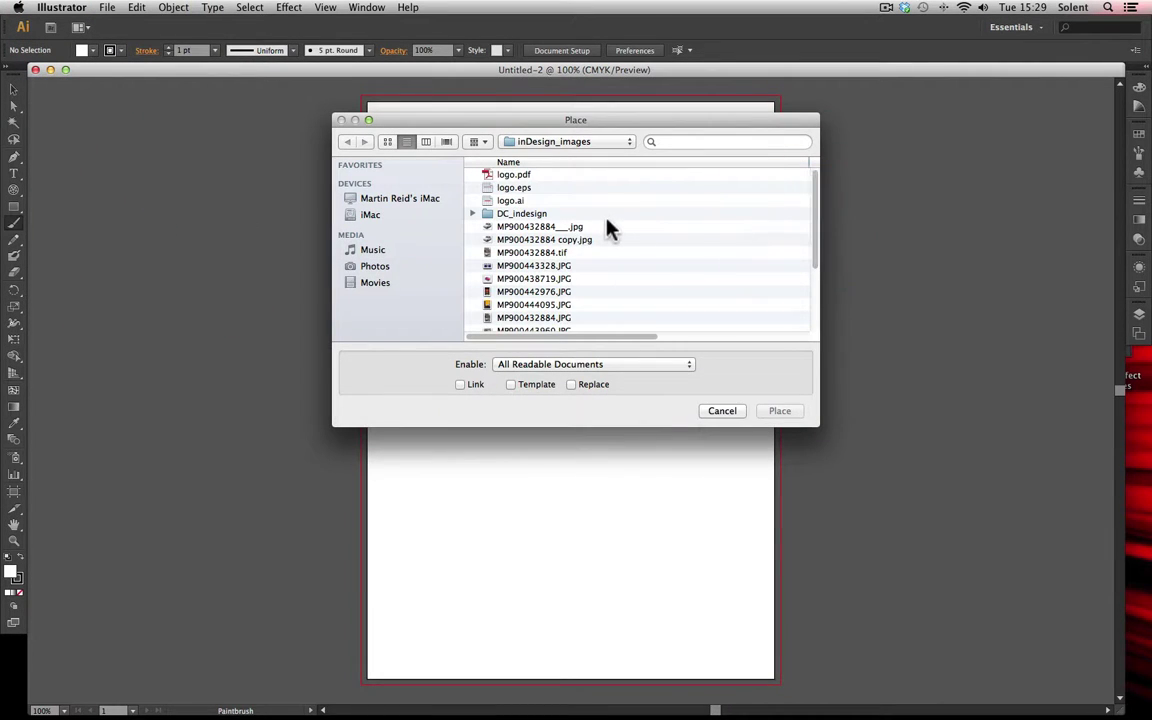
click(549, 294)
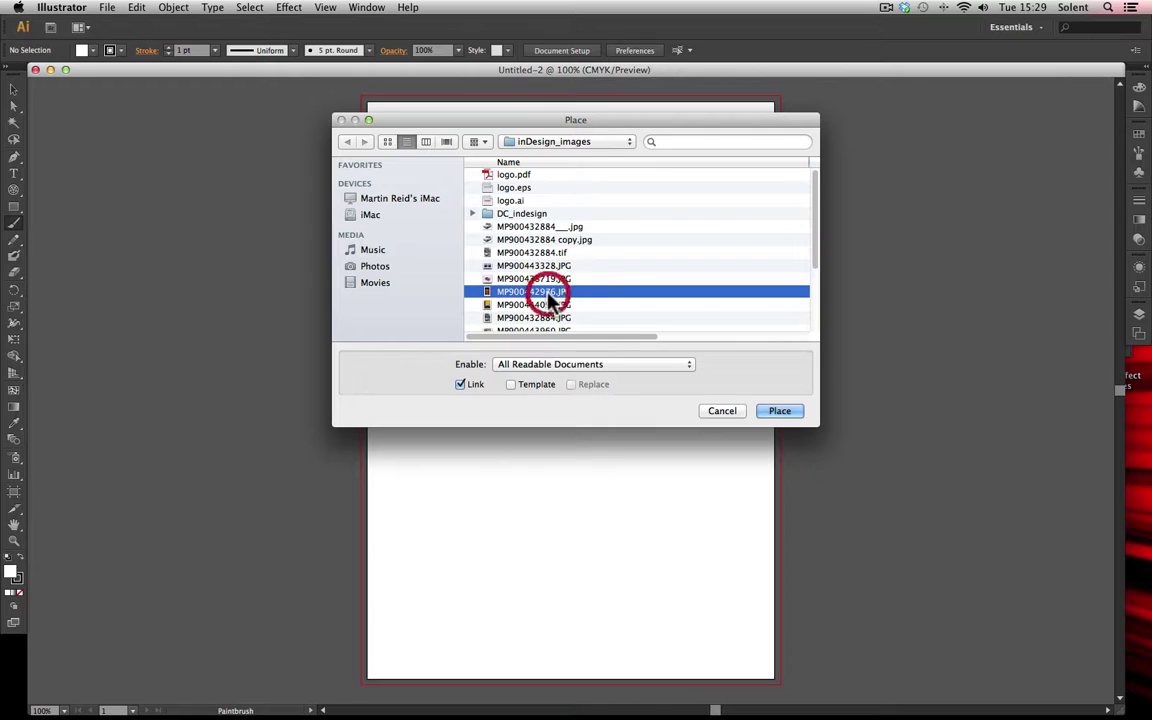
click(781, 413)
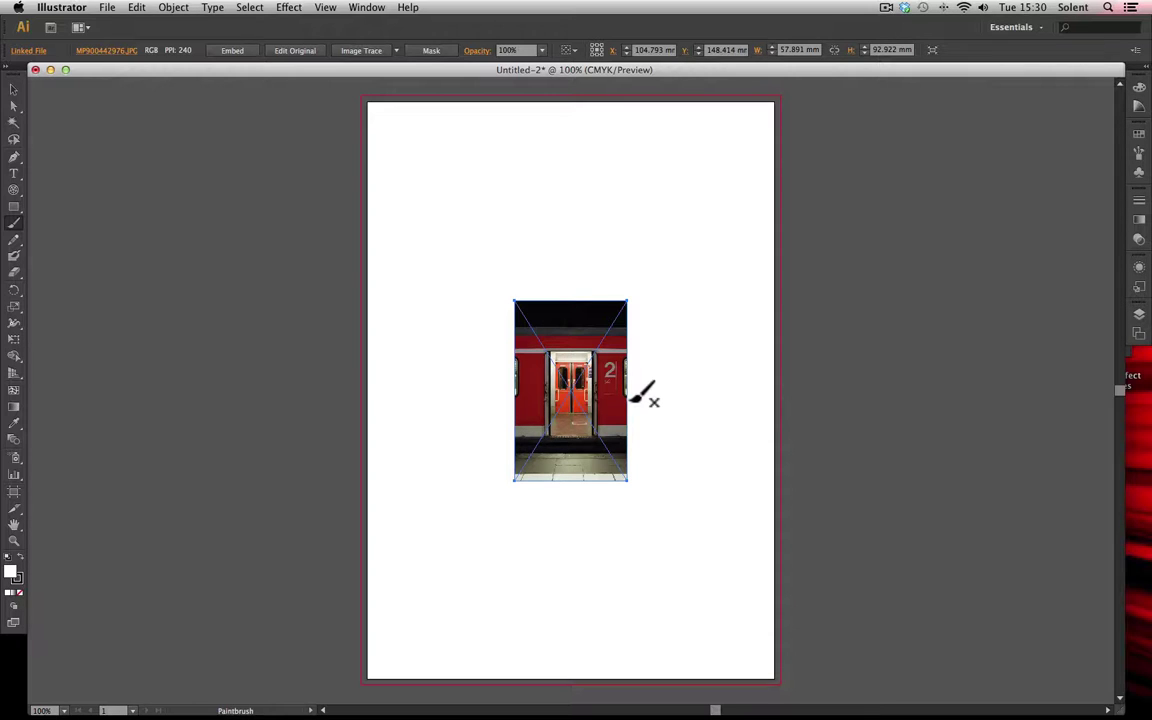
Step: Move the placed train image to about X 67 mm, Y 102 mm and enlarge it from its lower-right corner
click(13, 92)
drag(577, 424, 505, 334)
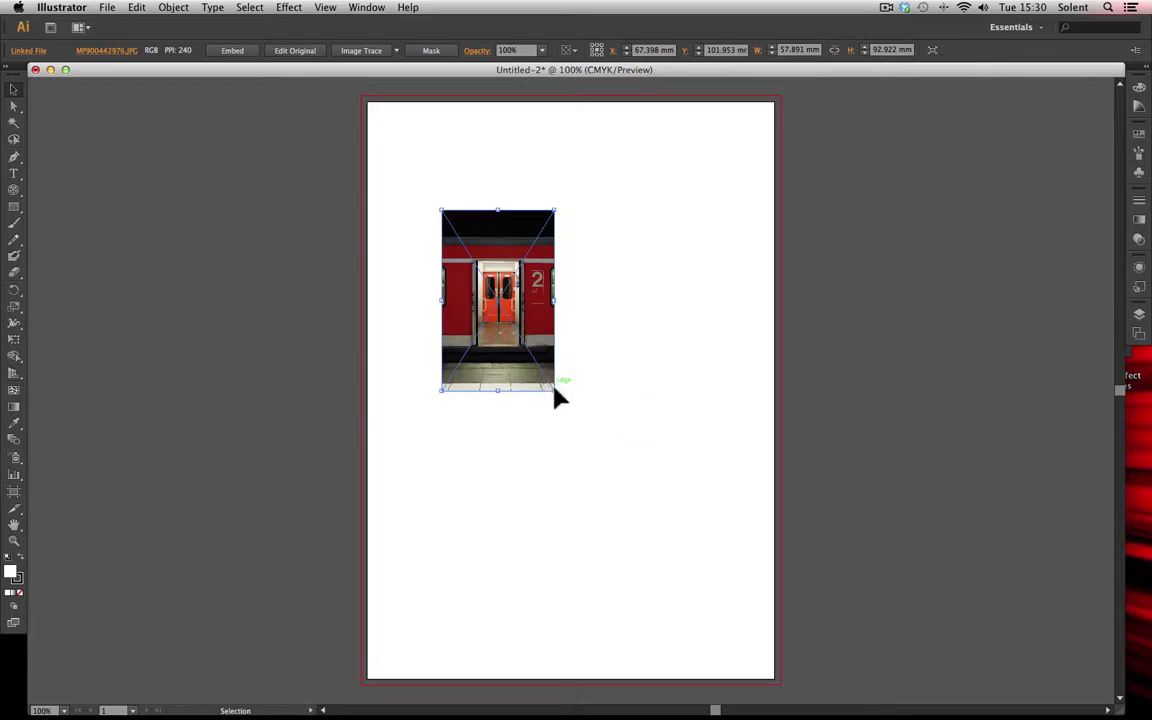
drag(548, 388, 681, 522)
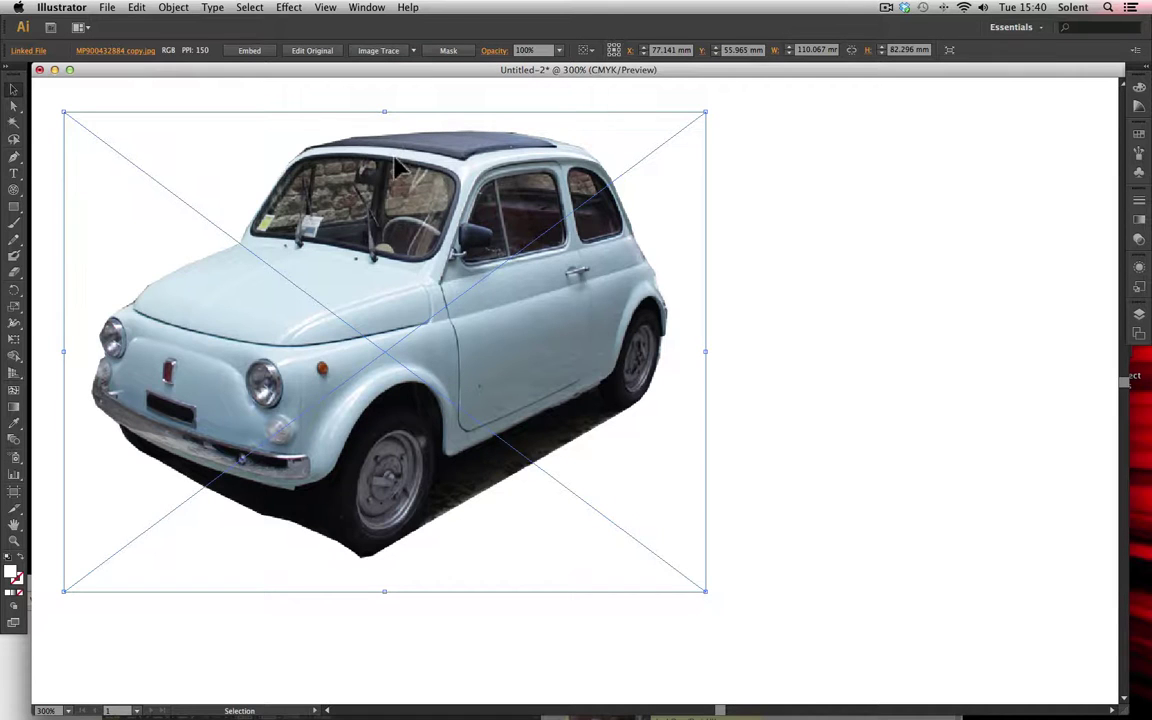
Step: Trace the selected car photo with Image Trace in Color mode
click(379, 8)
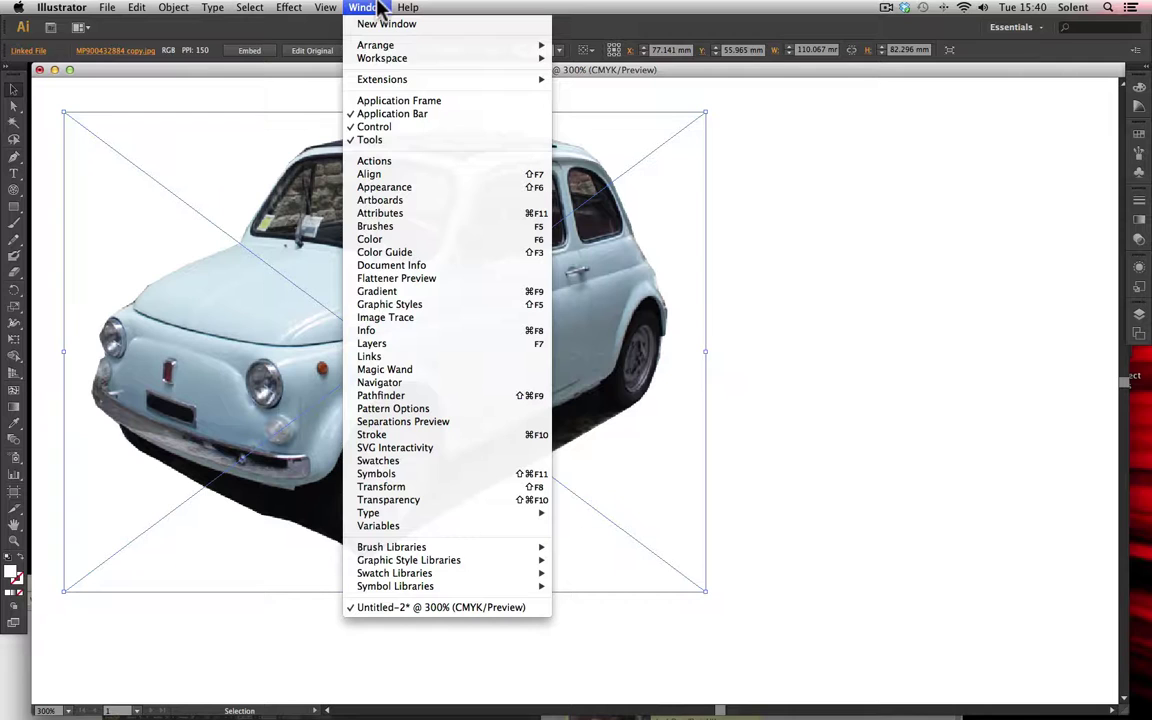
click(420, 318)
click(785, 170)
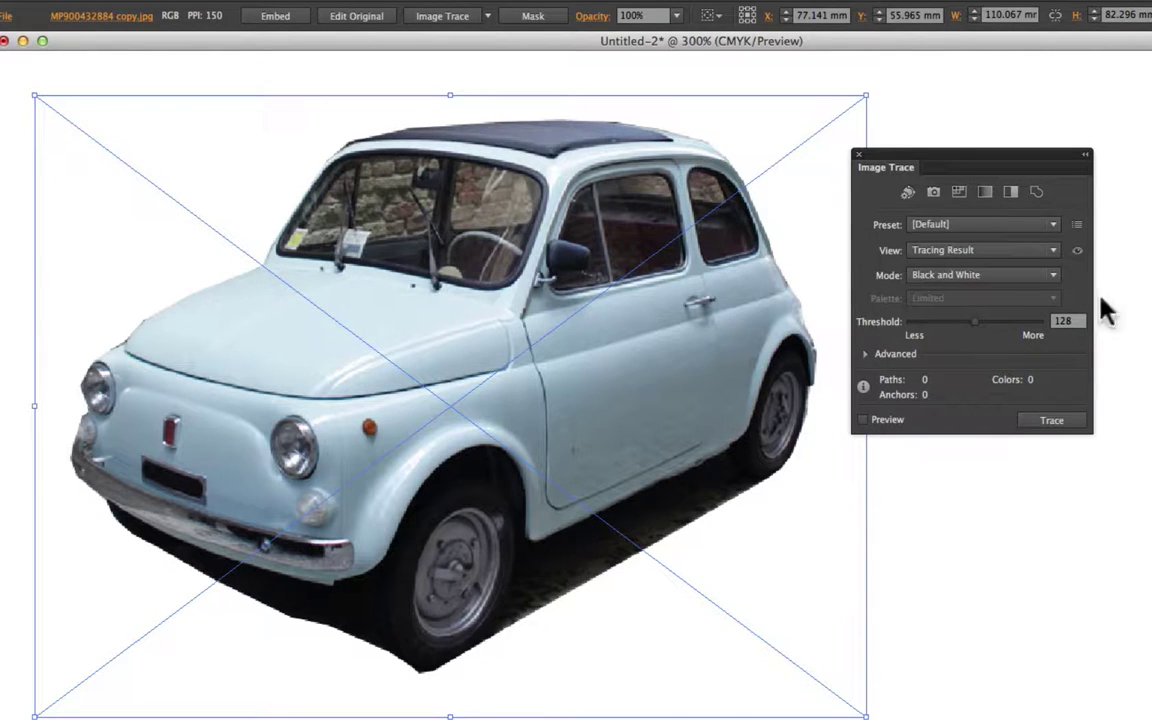
click(1003, 278)
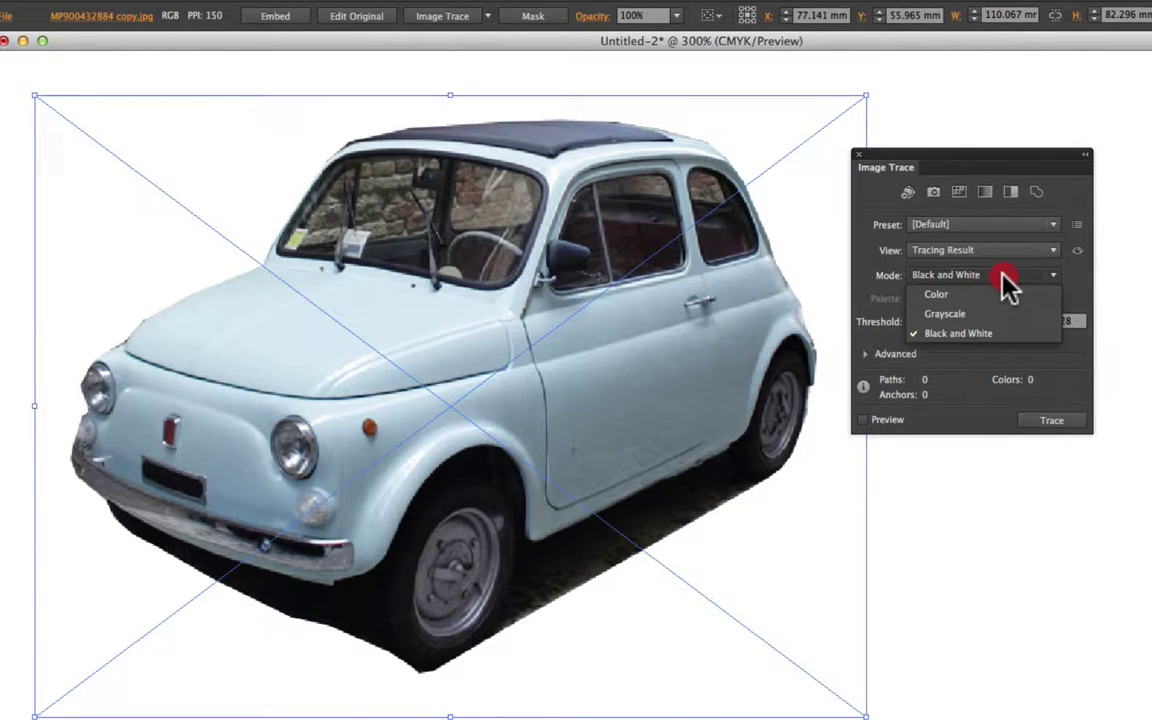
click(1004, 295)
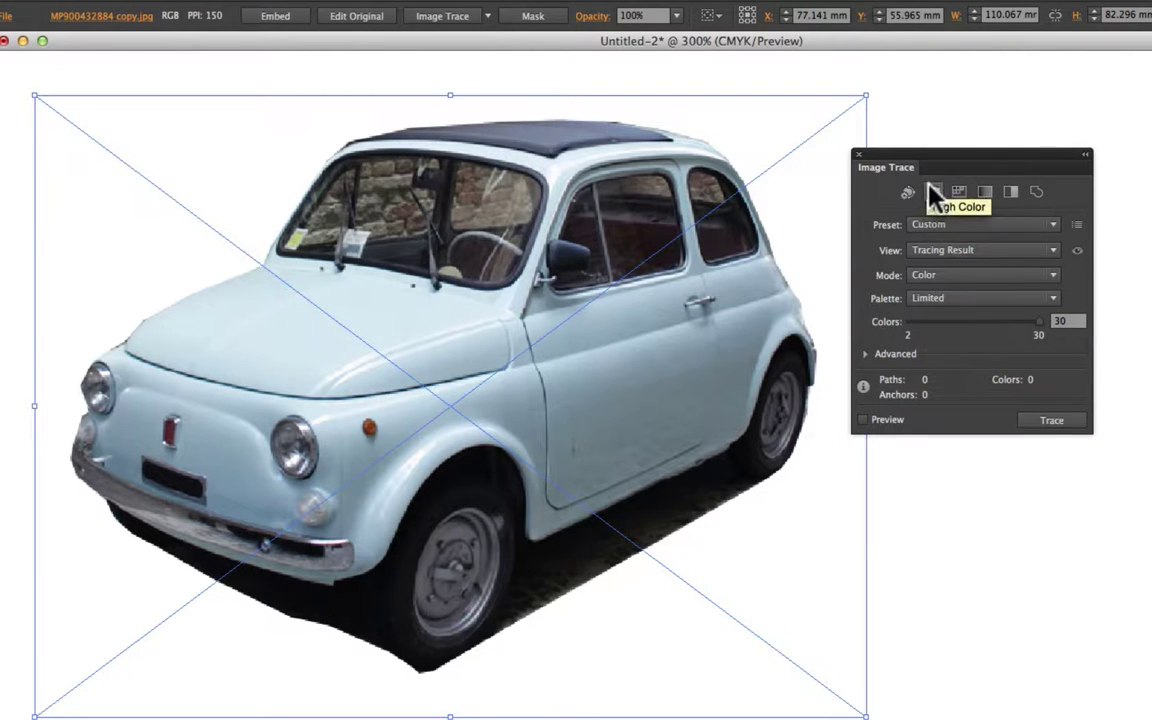
click(1052, 419)
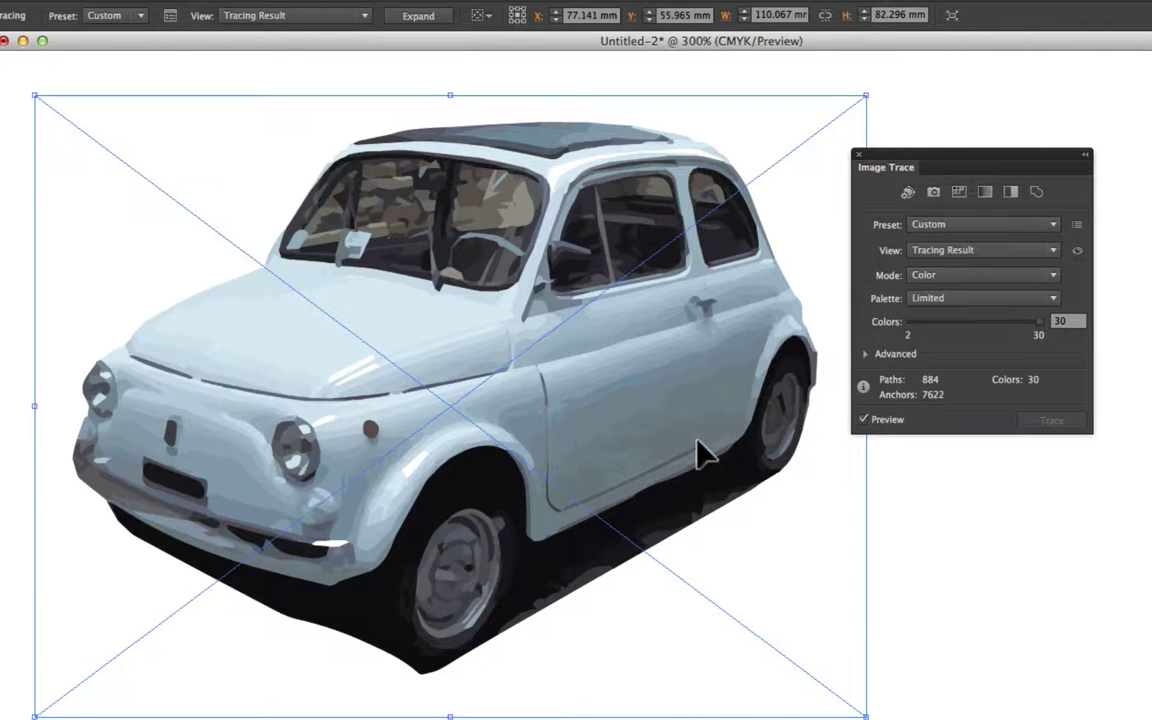
Step: Examine the color tracing of the car with its outlines shown, and return to the Tracing Result view
click(930, 258)
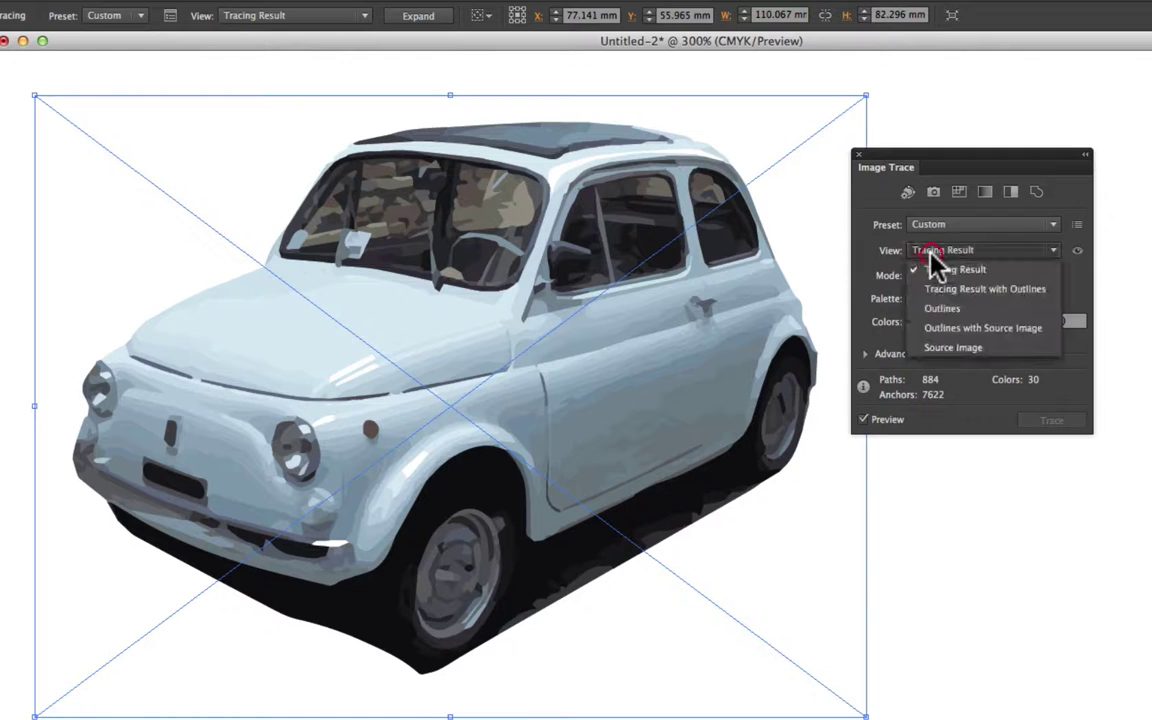
click(990, 289)
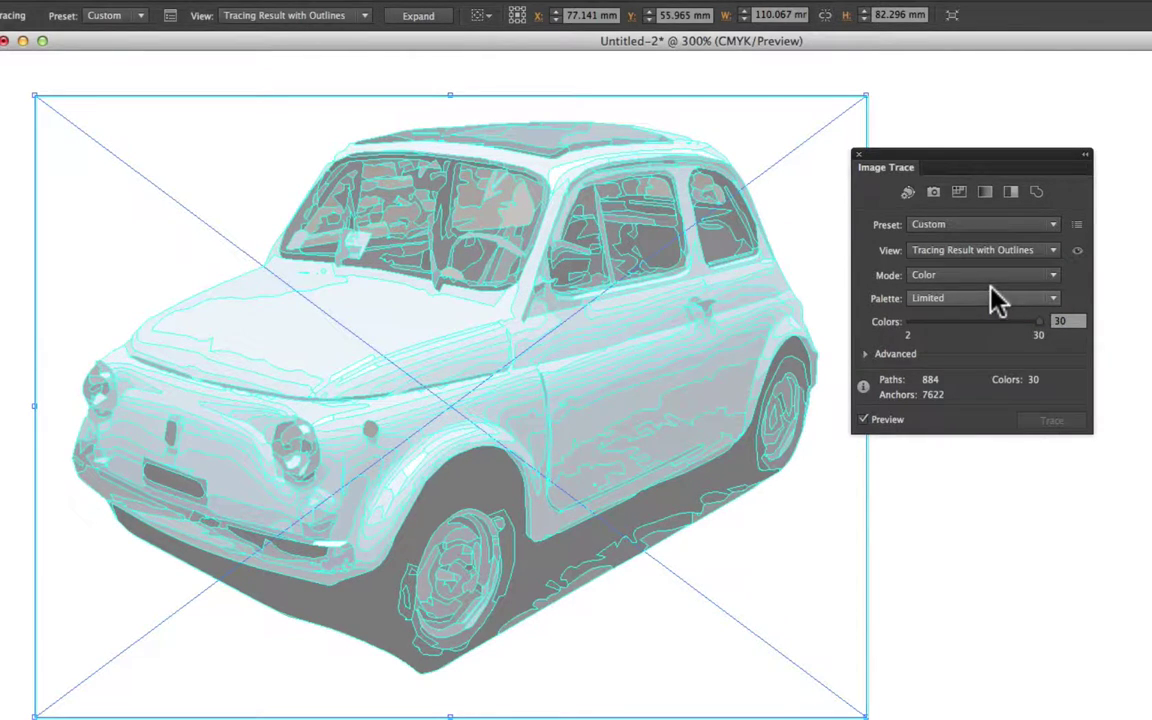
click(987, 256)
click(984, 271)
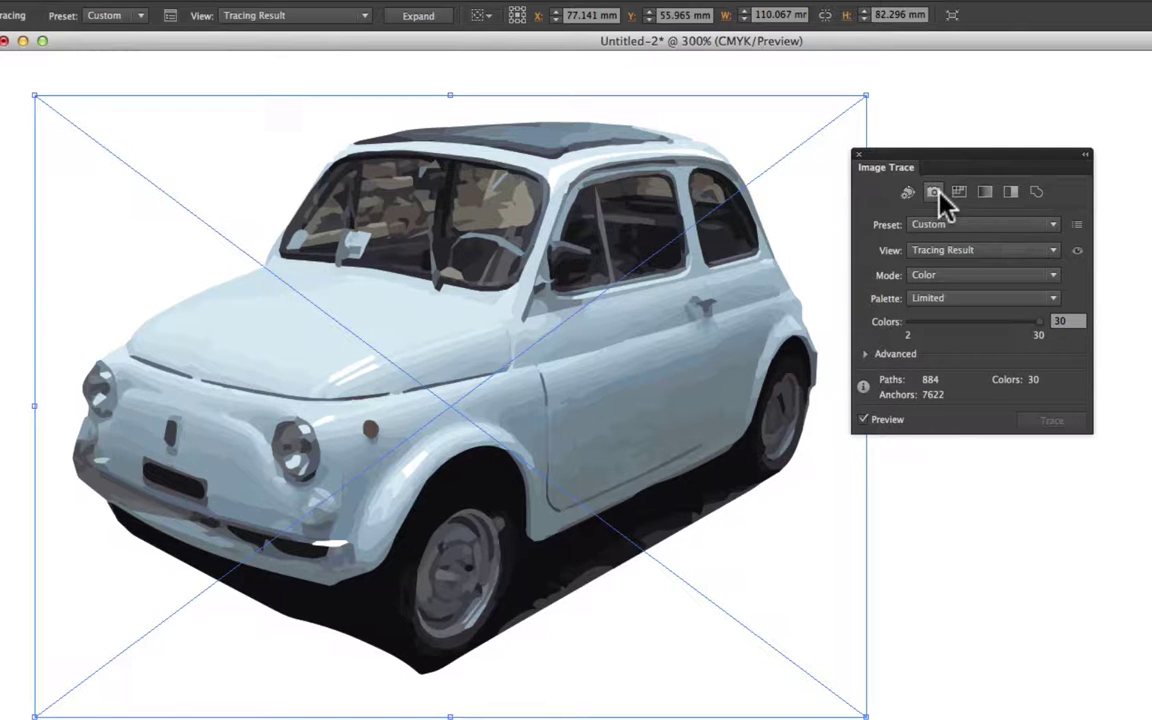
Step: Apply the High Color preset to the car tracing and compare it at 100% and 300% zoom
click(935, 191)
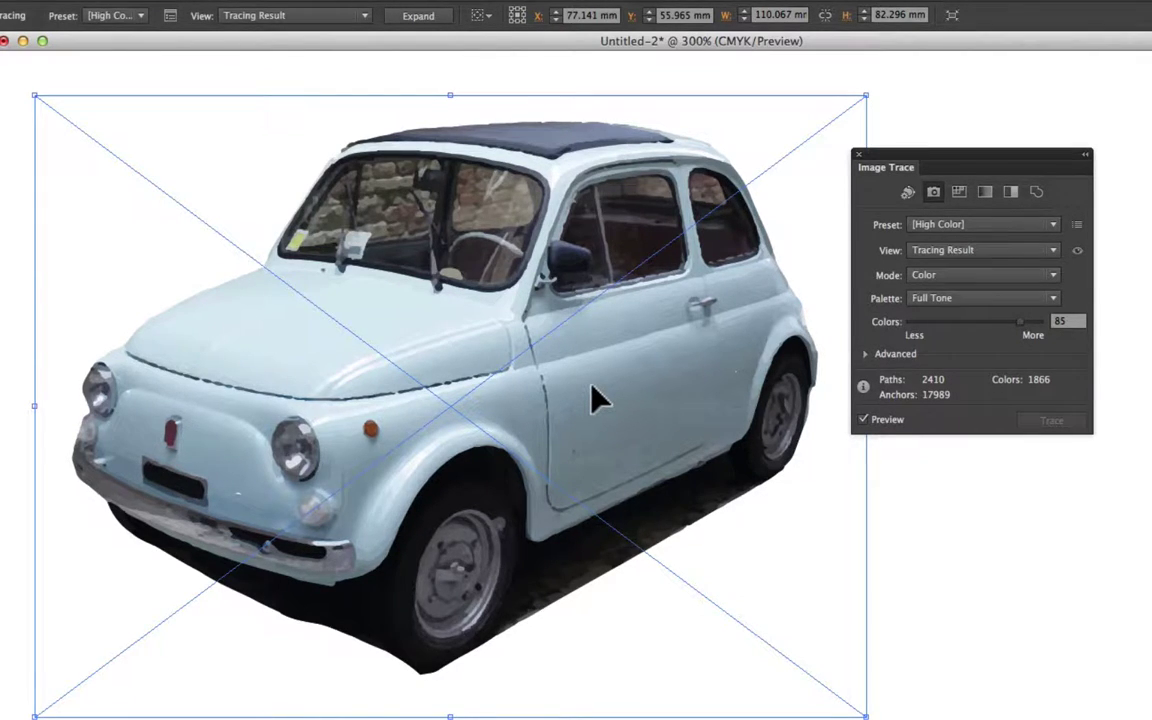
click(60, 717)
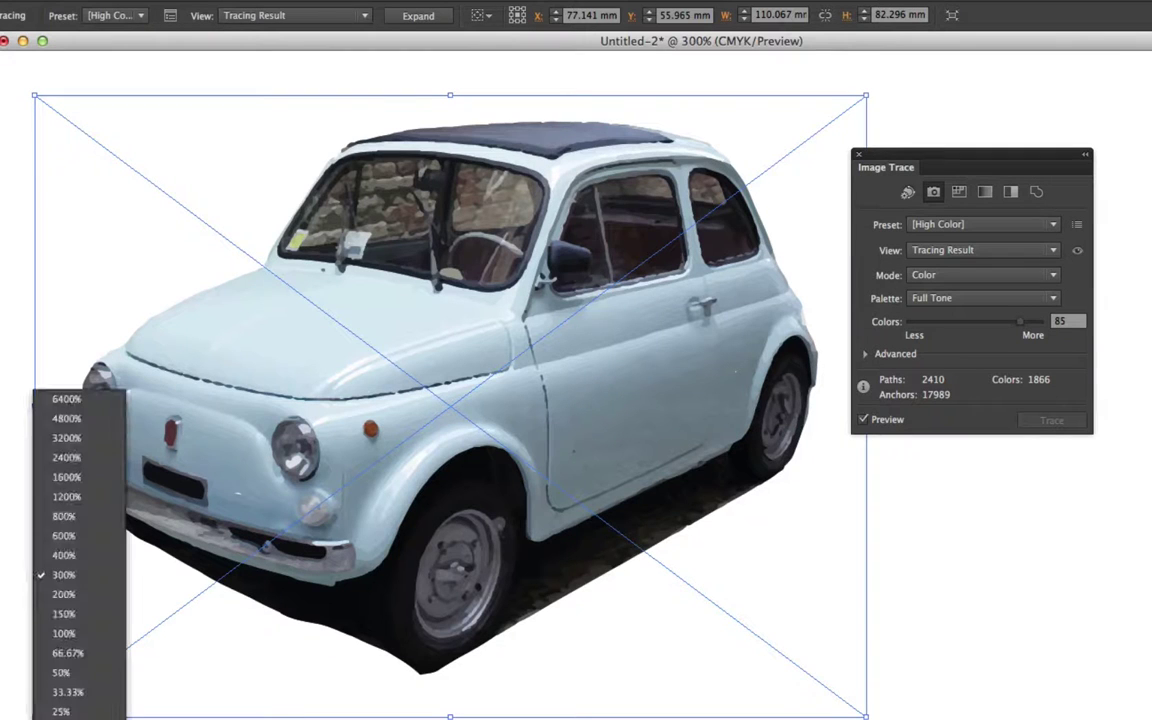
click(84, 632)
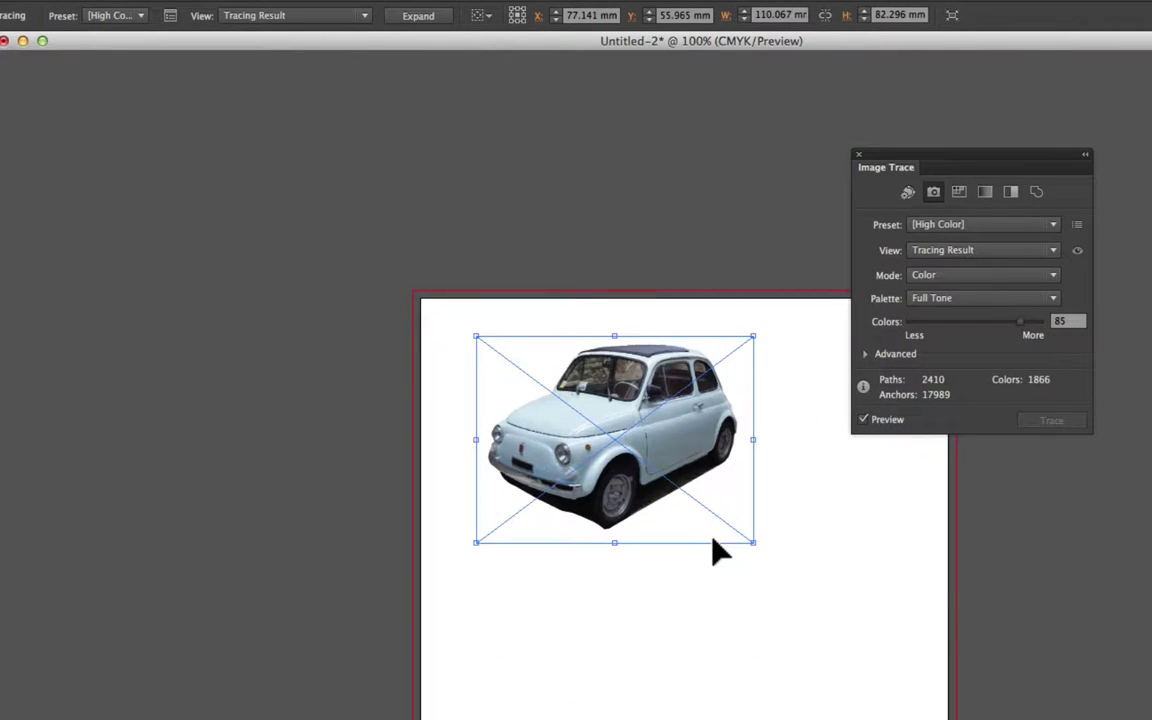
click(100, 712)
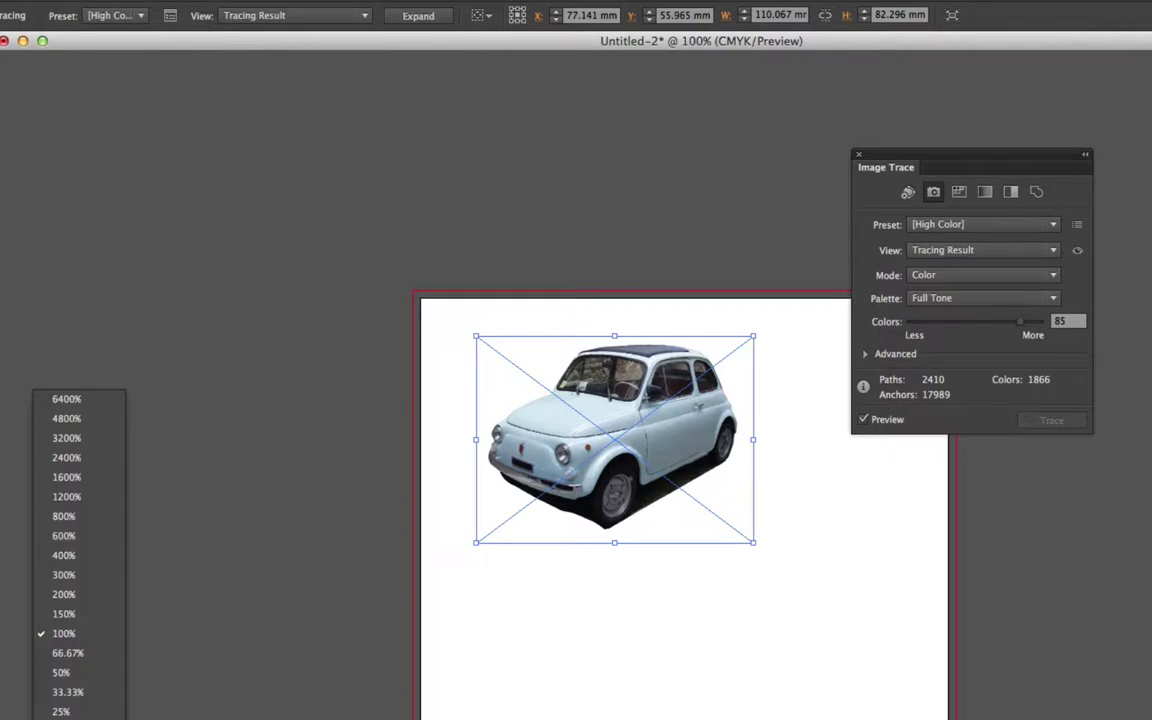
click(113, 589)
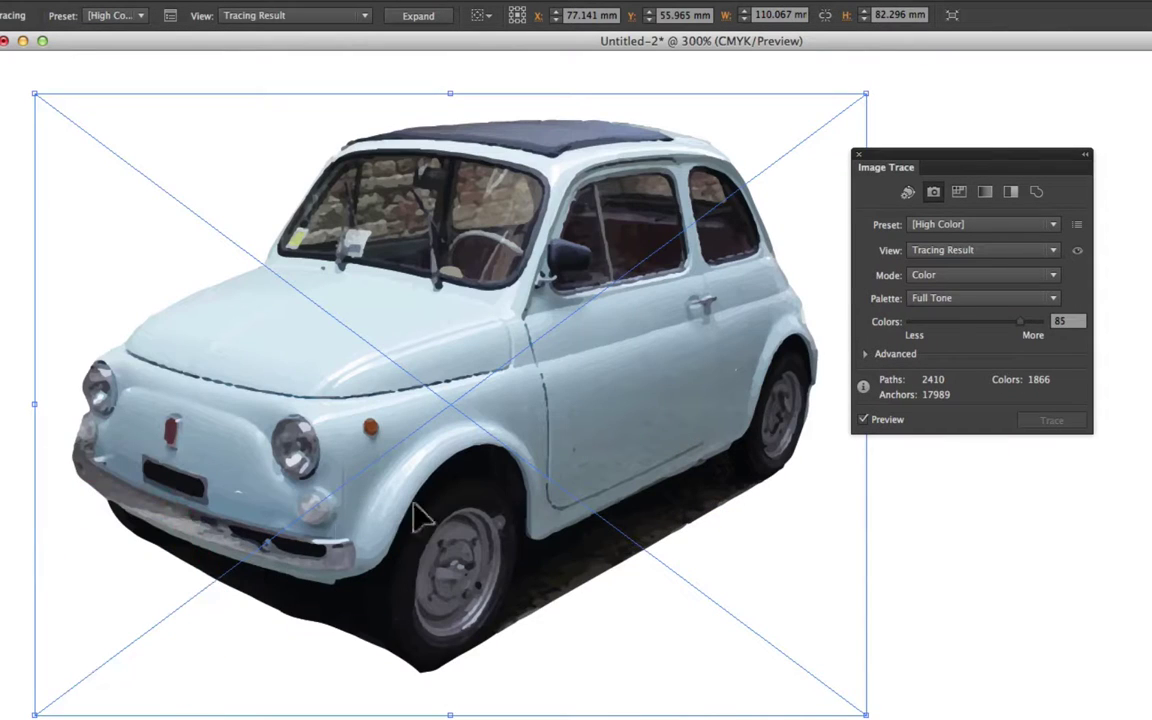
Step: Examine the High Color tracing with its outlines, and expand the tracing result into editable vector paths
click(945, 252)
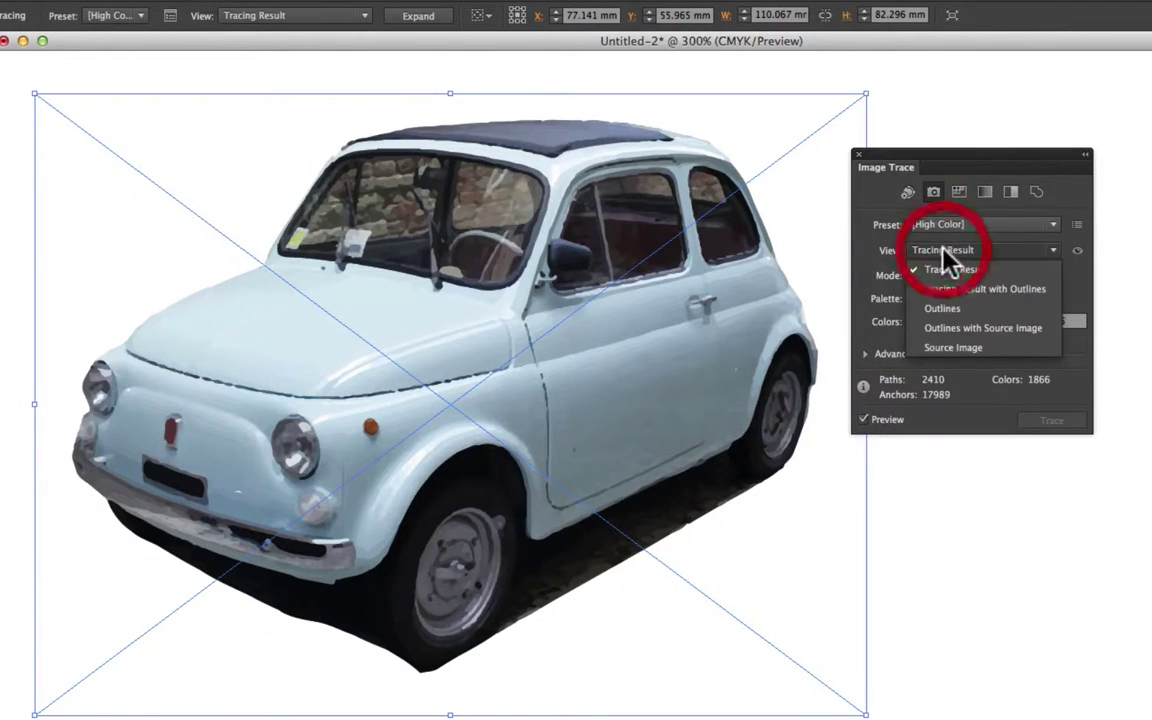
click(956, 295)
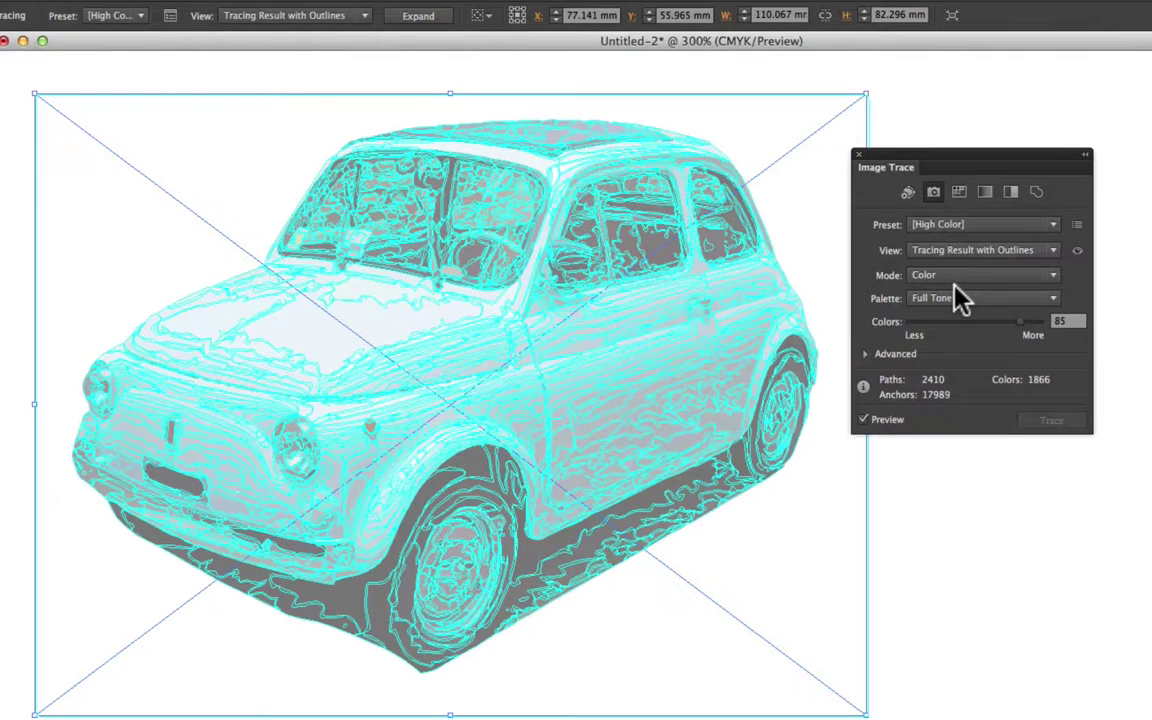
click(957, 252)
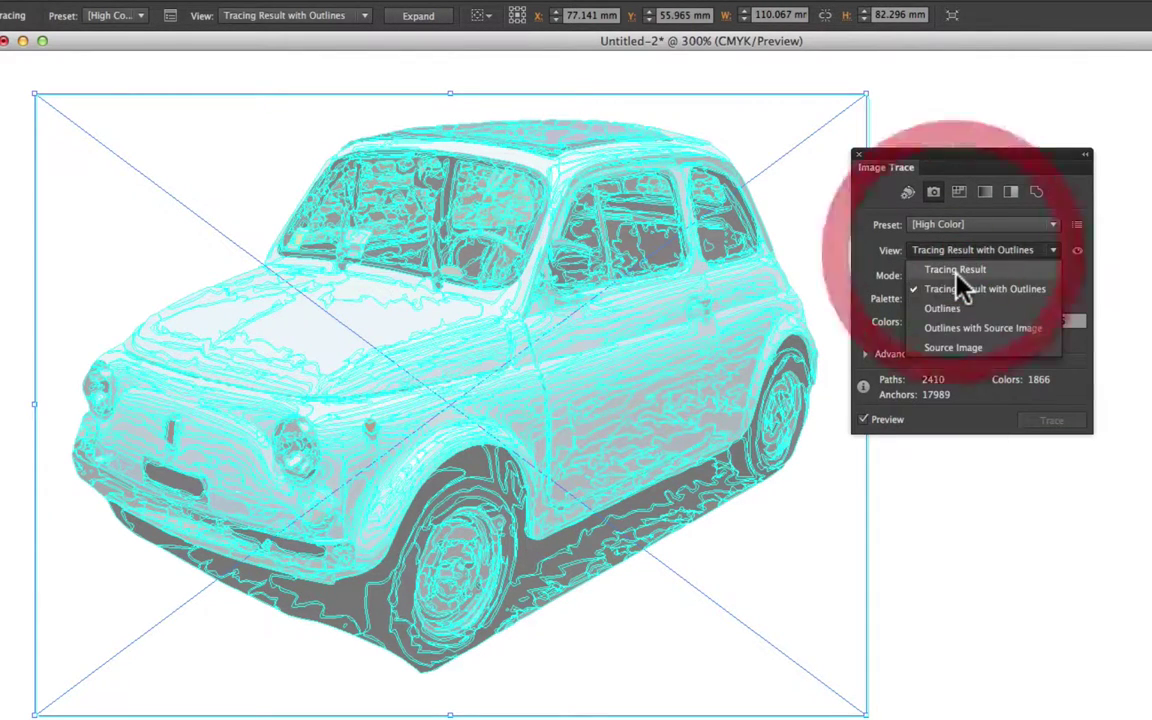
click(956, 268)
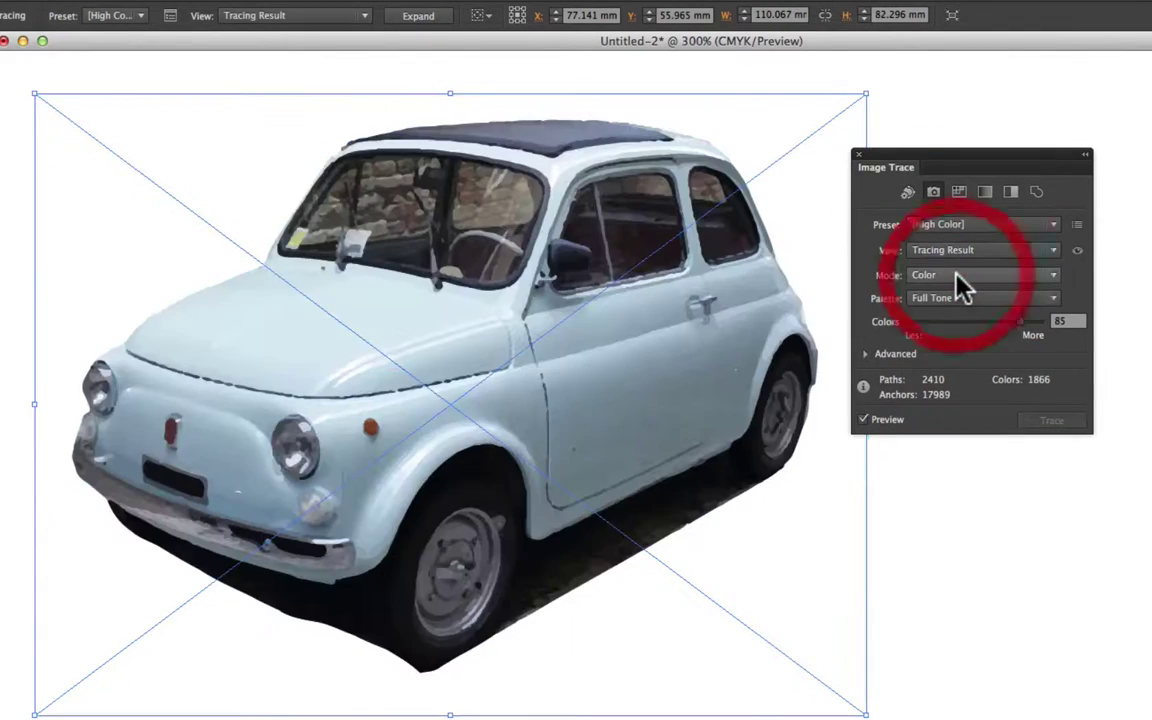
click(442, 16)
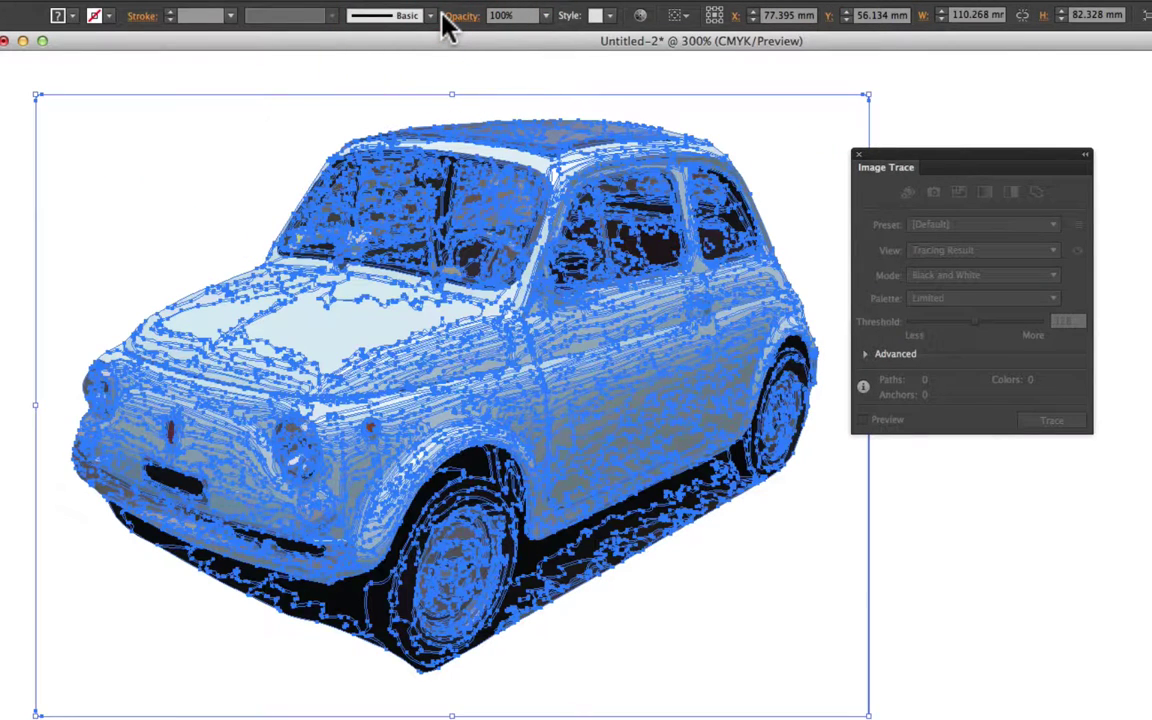
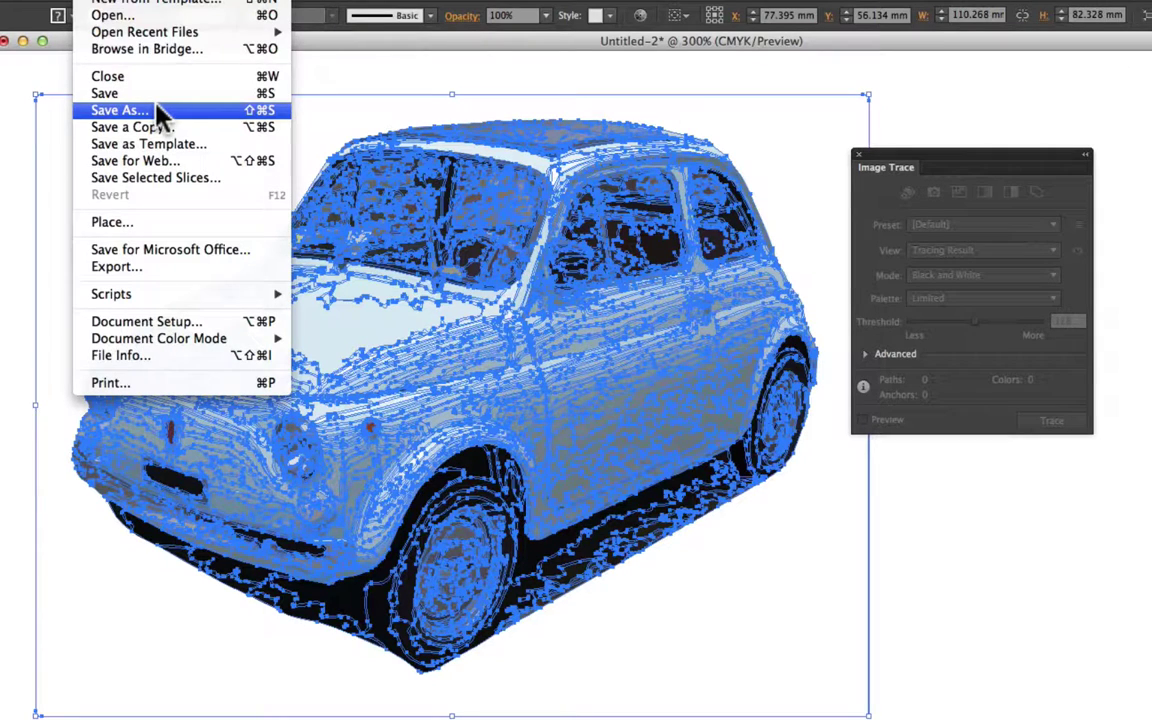
click(1041, 321)
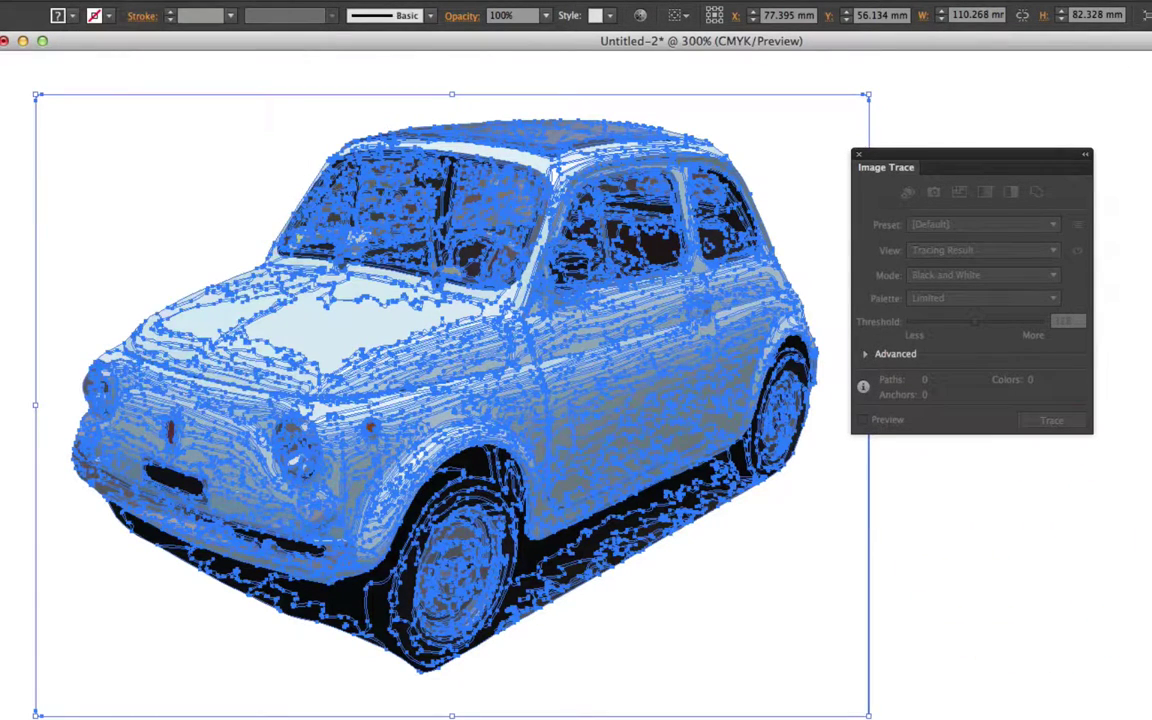
click(1118, 10)
click(1118, 10)
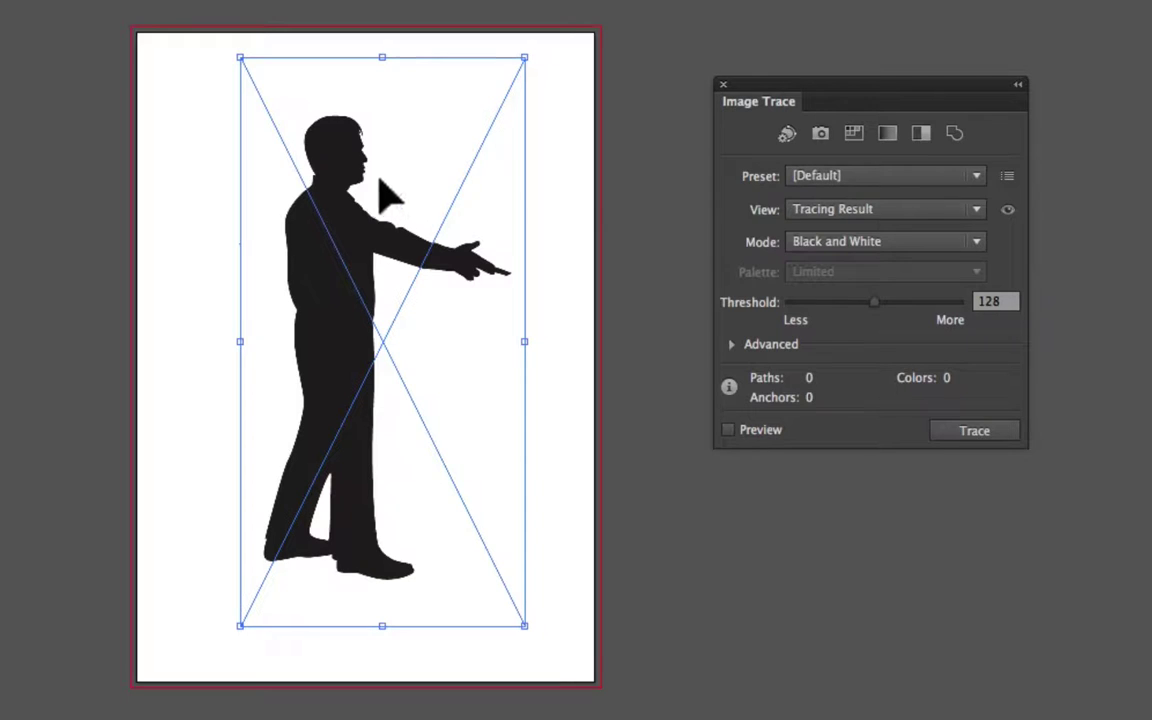
Step: Move the silhouette image slightly up the page and trace it with Image Trace in Black and White mode
drag(349, 154, 348, 138)
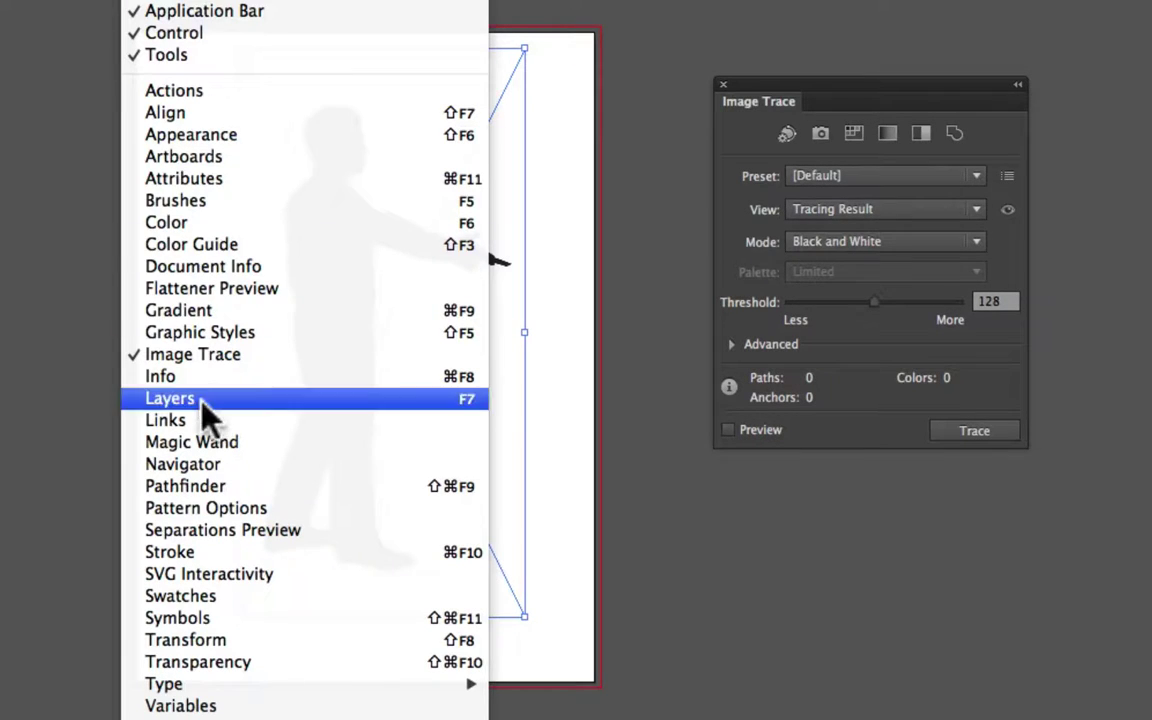
click(215, 356)
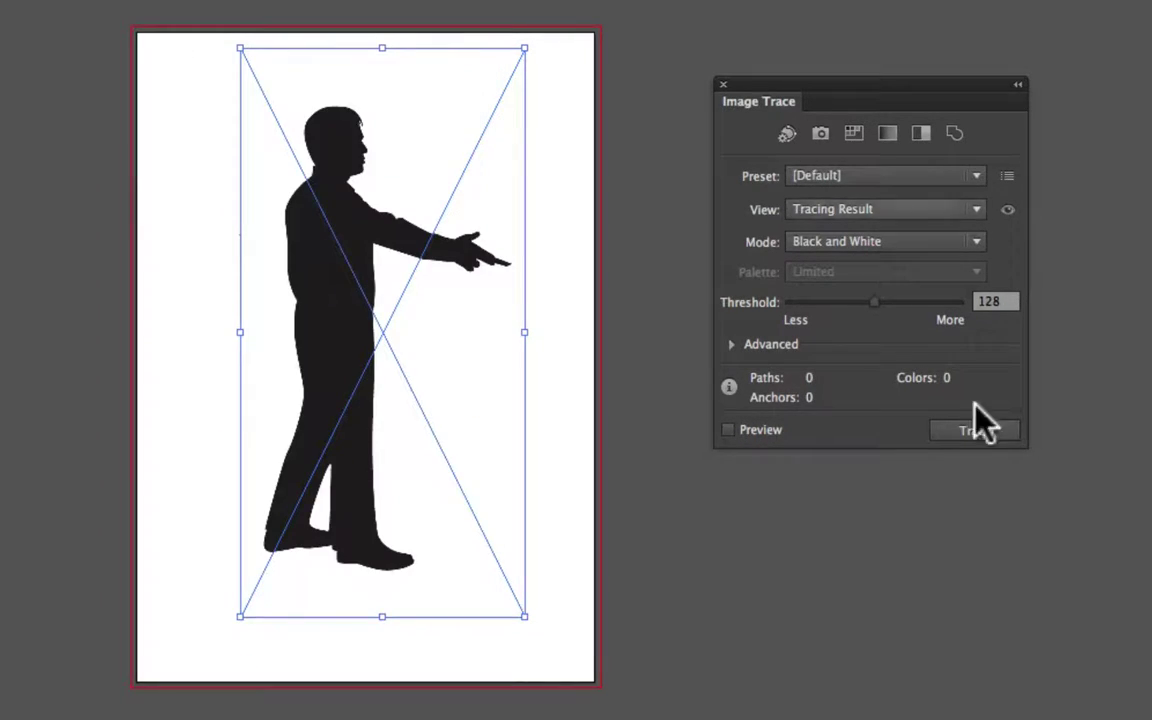
click(895, 244)
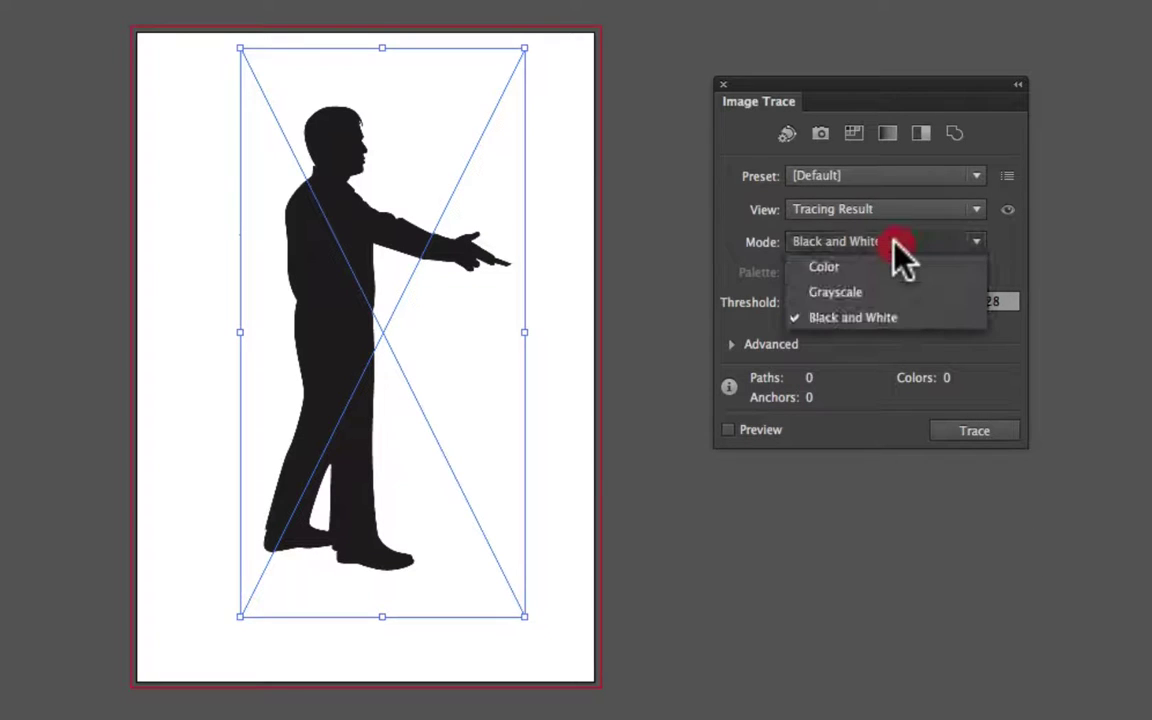
click(881, 319)
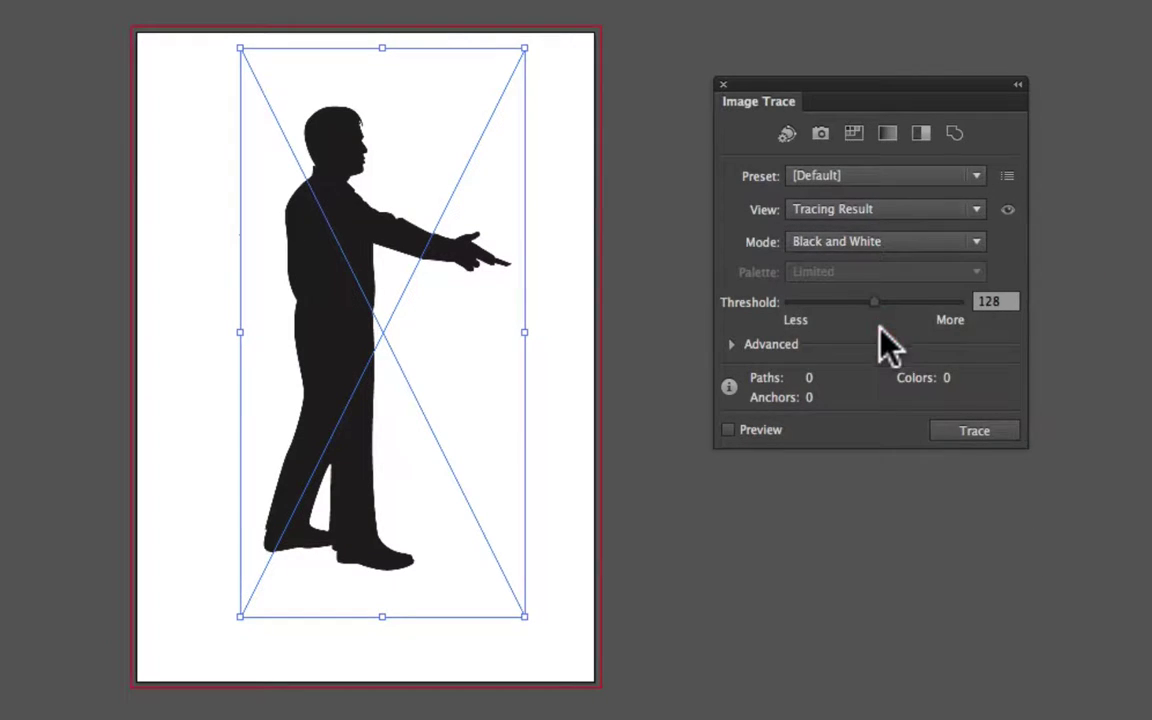
click(975, 432)
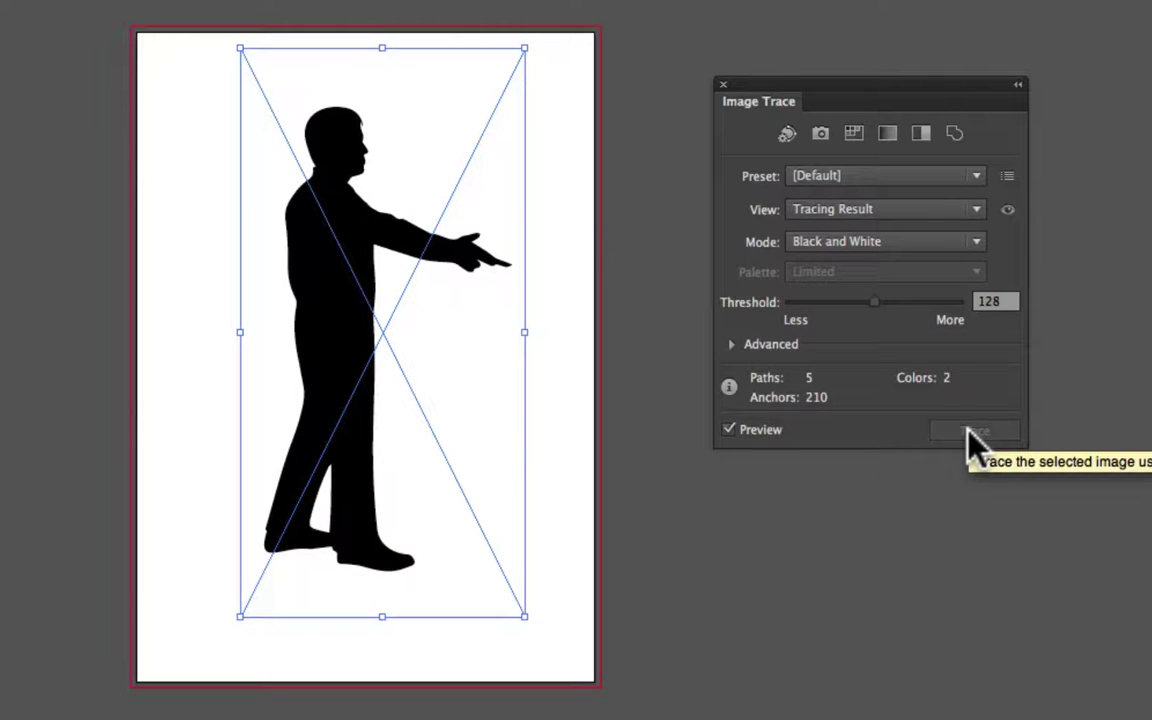
Step: View the silhouette tracing as Outlines and examine the figure's head up close
click(886, 212)
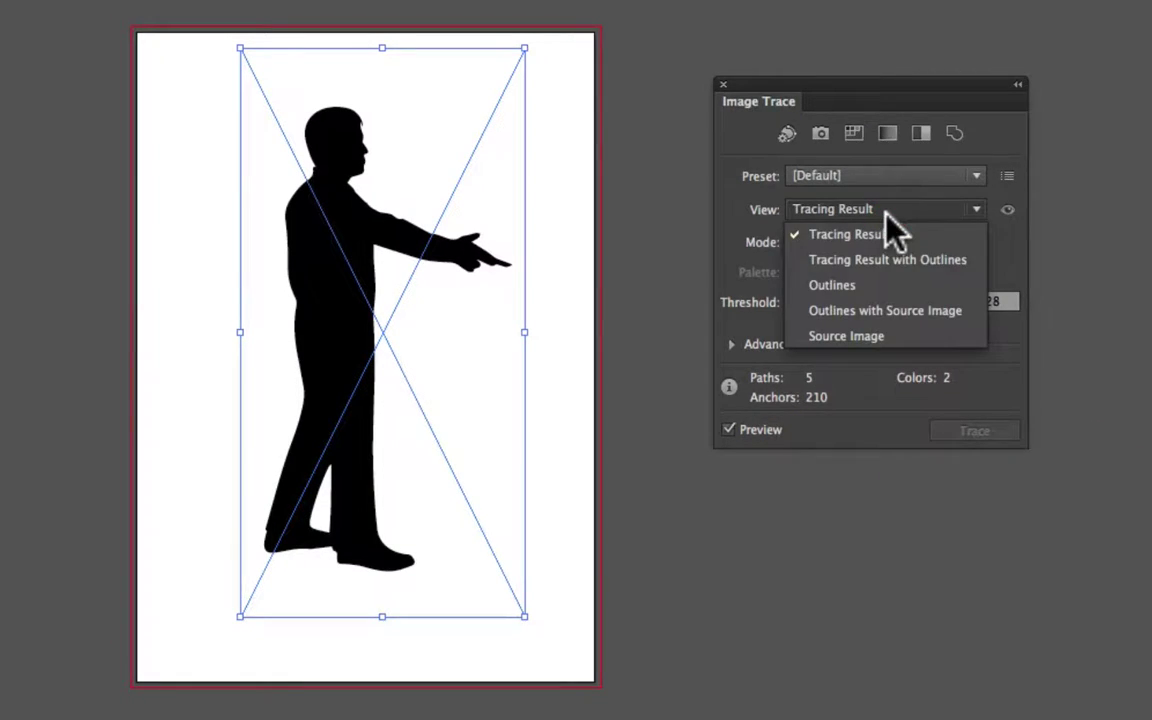
click(908, 290)
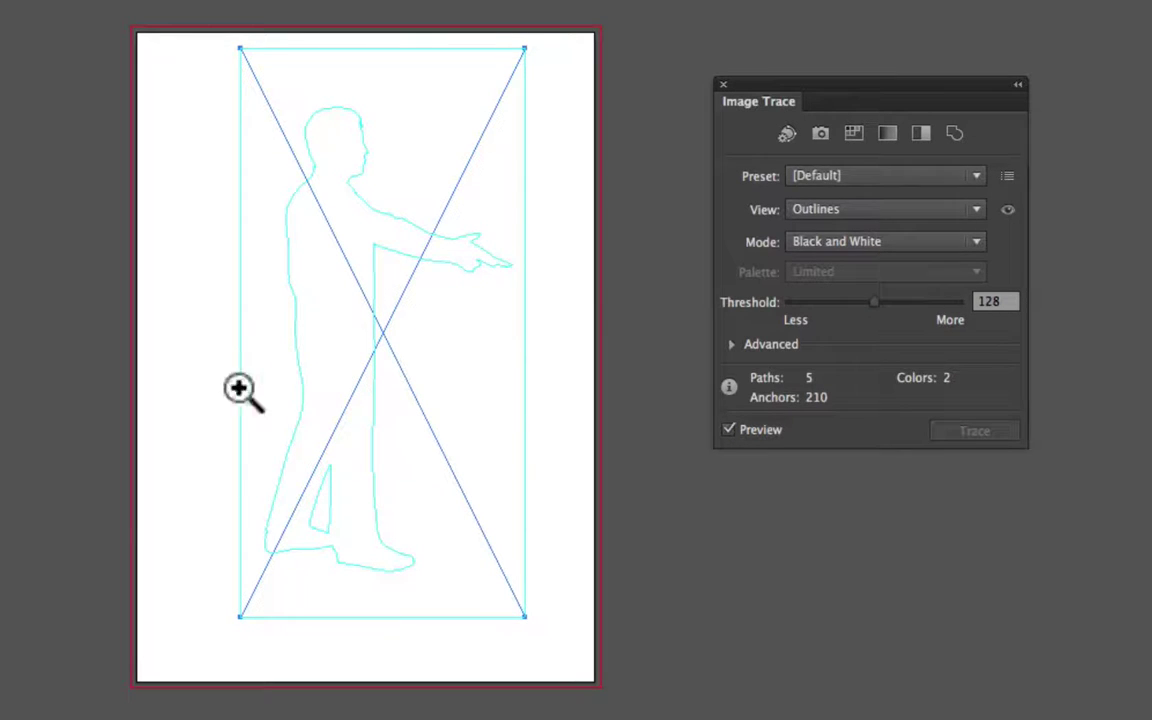
click(425, 248)
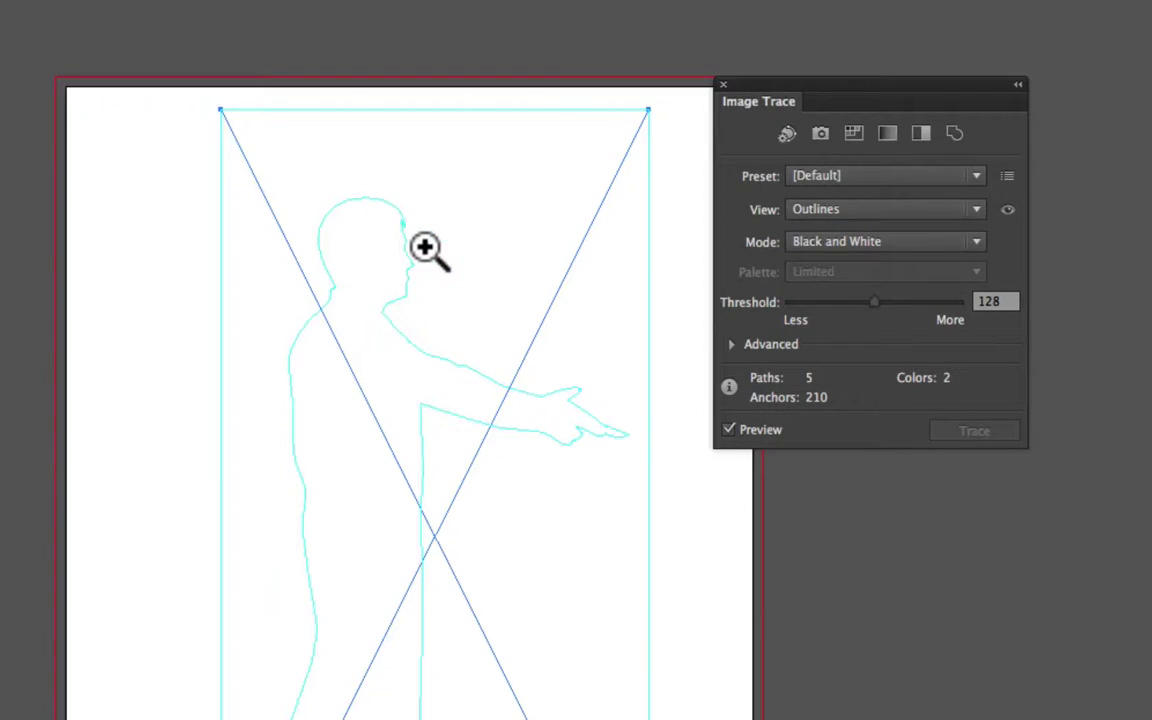
Step: Examine the outlined tracing's arm, neck and face contours up close, then return to a view of the whole figure
click(440, 414)
click(490, 335)
click(392, 335)
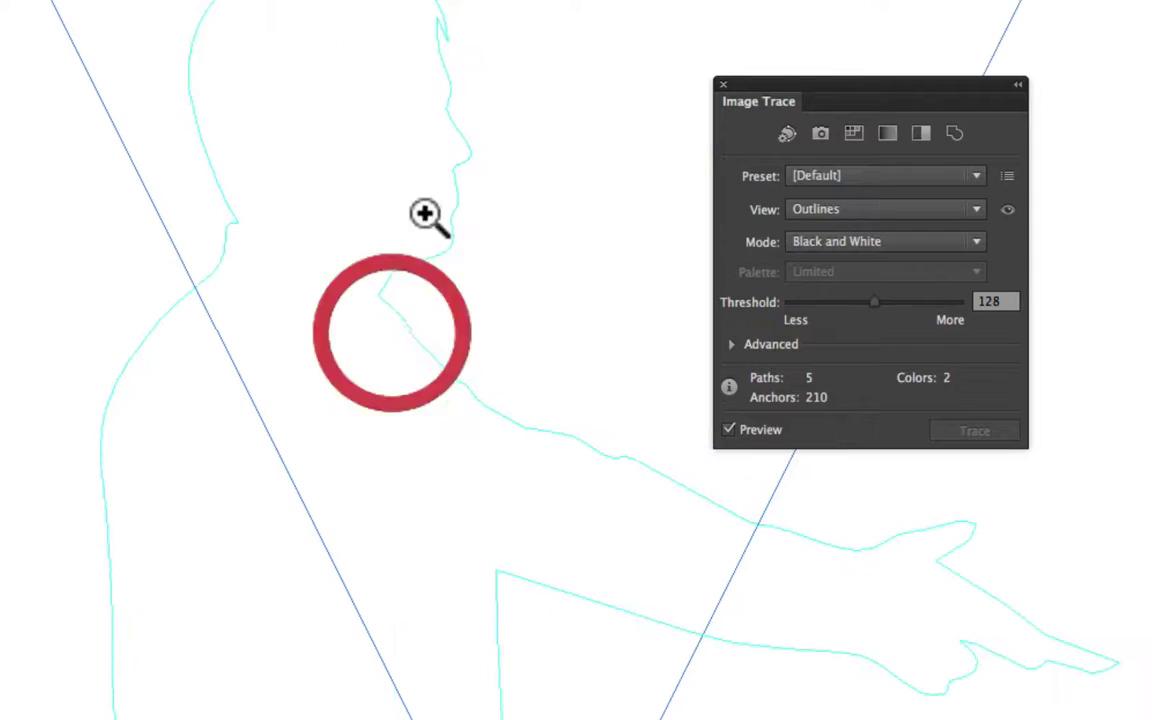
click(435, 168)
click(450, 290)
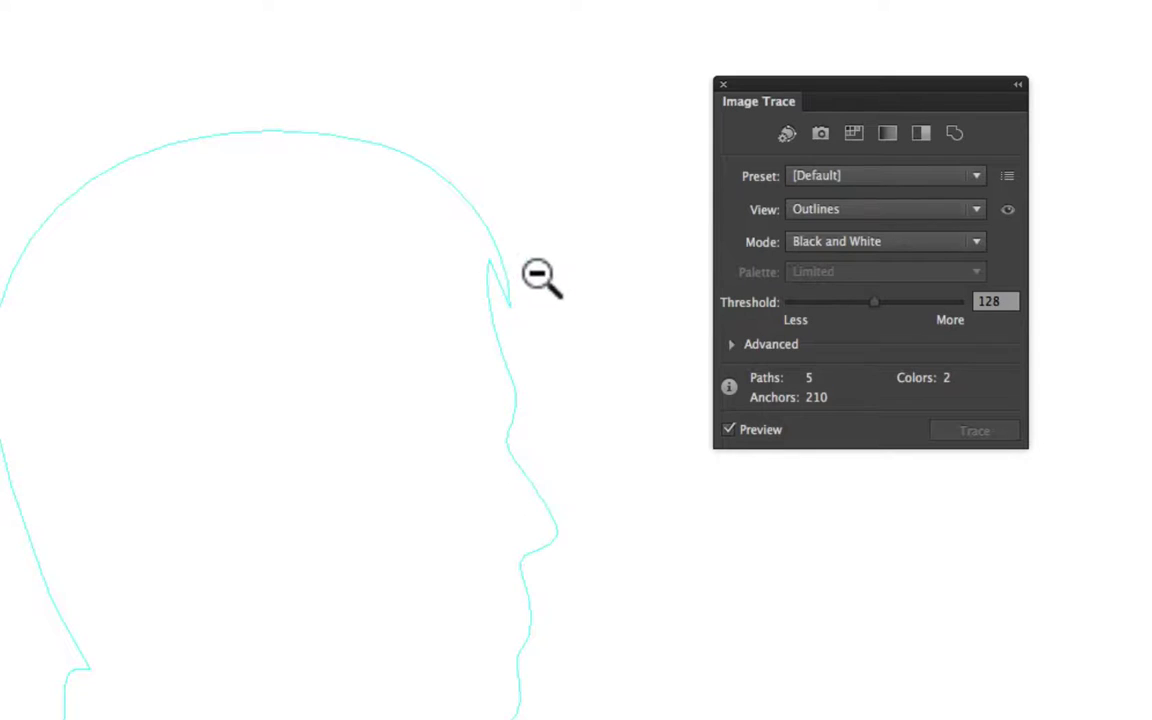
alt+click(540, 558)
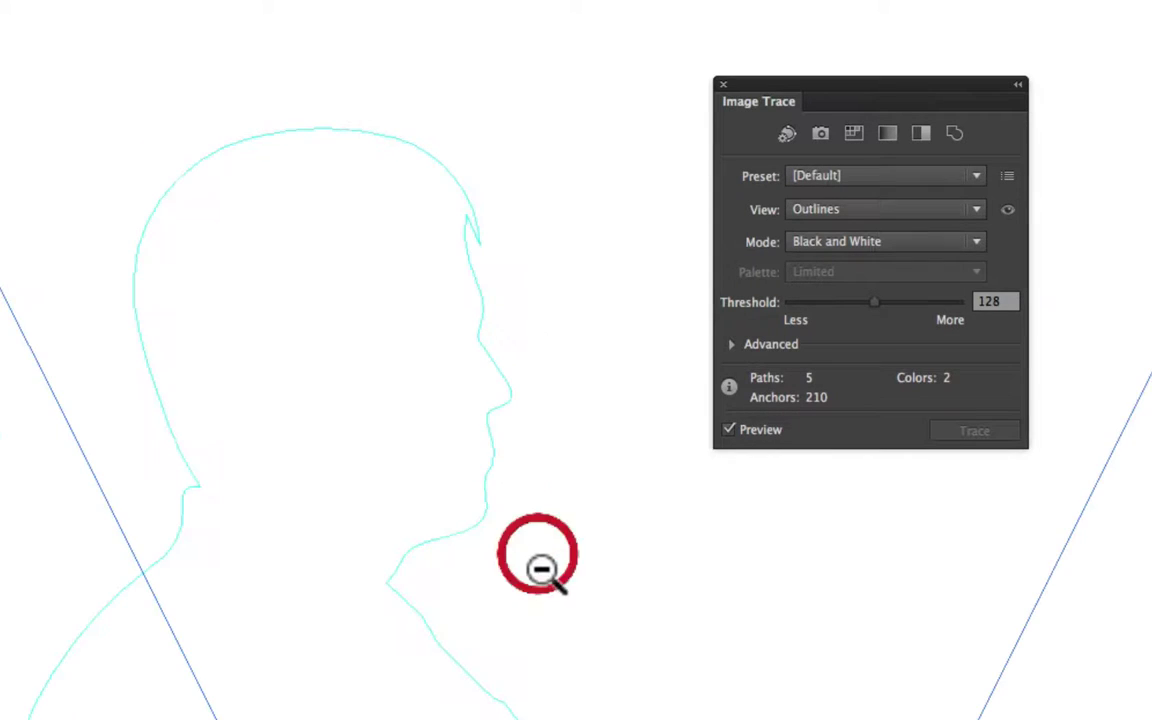
alt+click(543, 572)
alt+click(545, 578)
alt+click(545, 580)
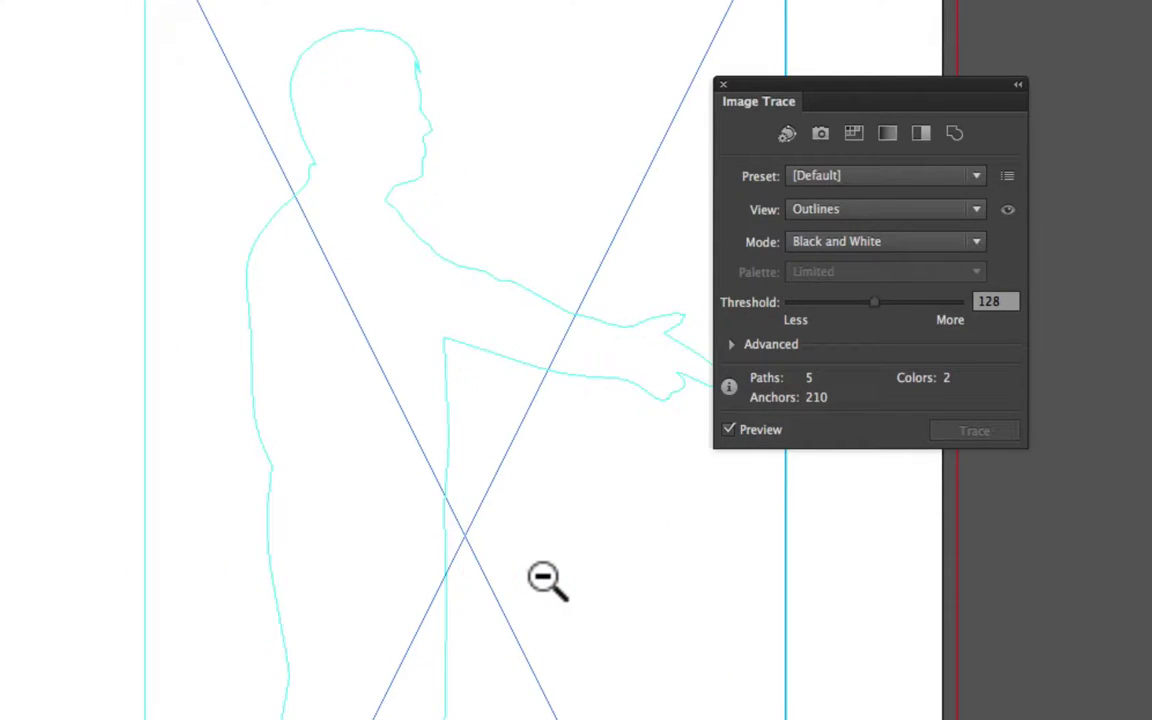
alt+click(543, 576)
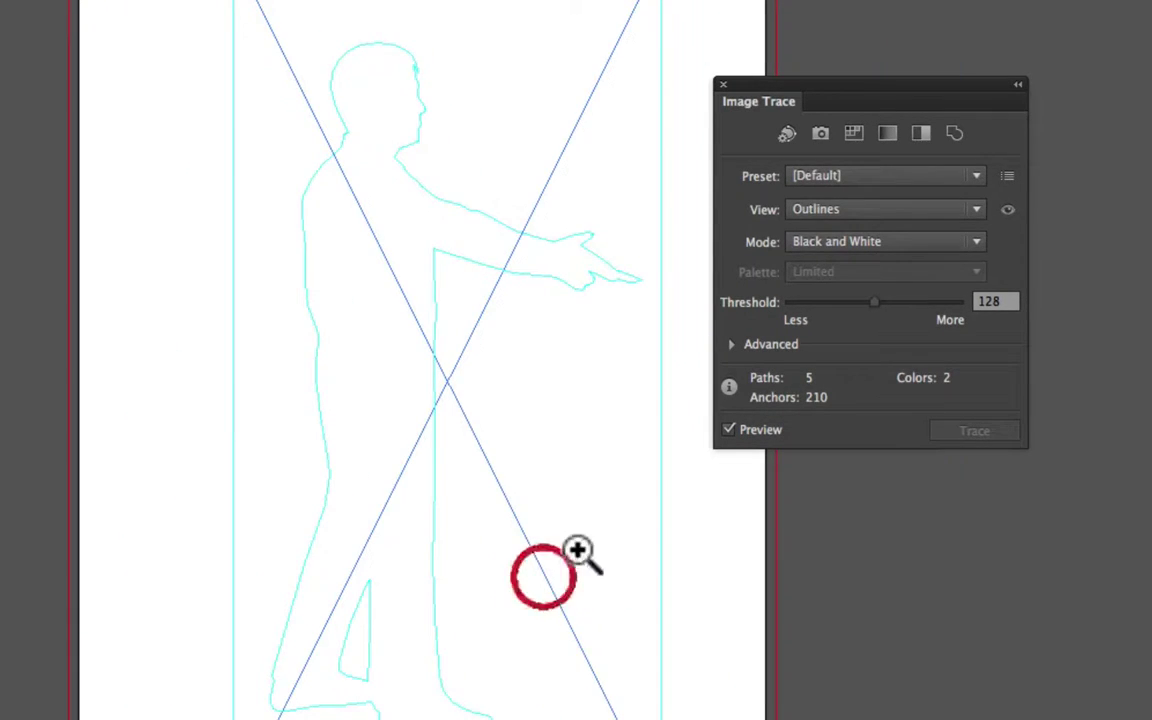
Step: Switch the silhouette's view back to Tracing Result and expand the tracing into editable vector paths
click(836, 211)
click(846, 234)
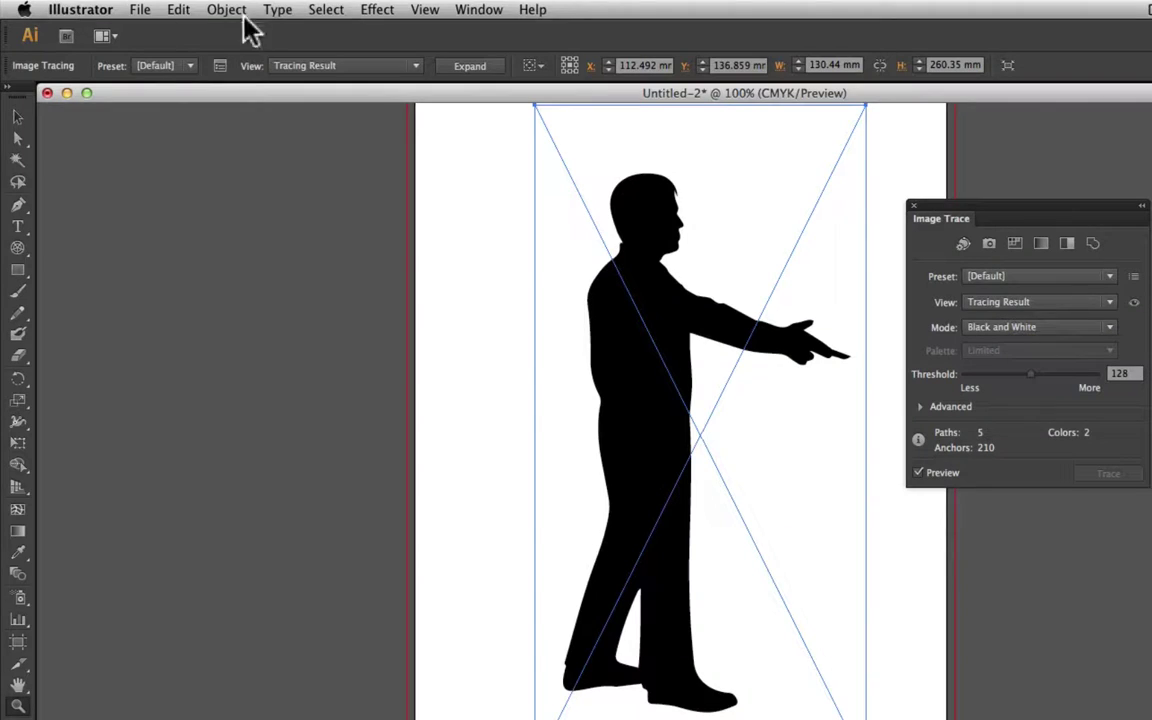
click(474, 67)
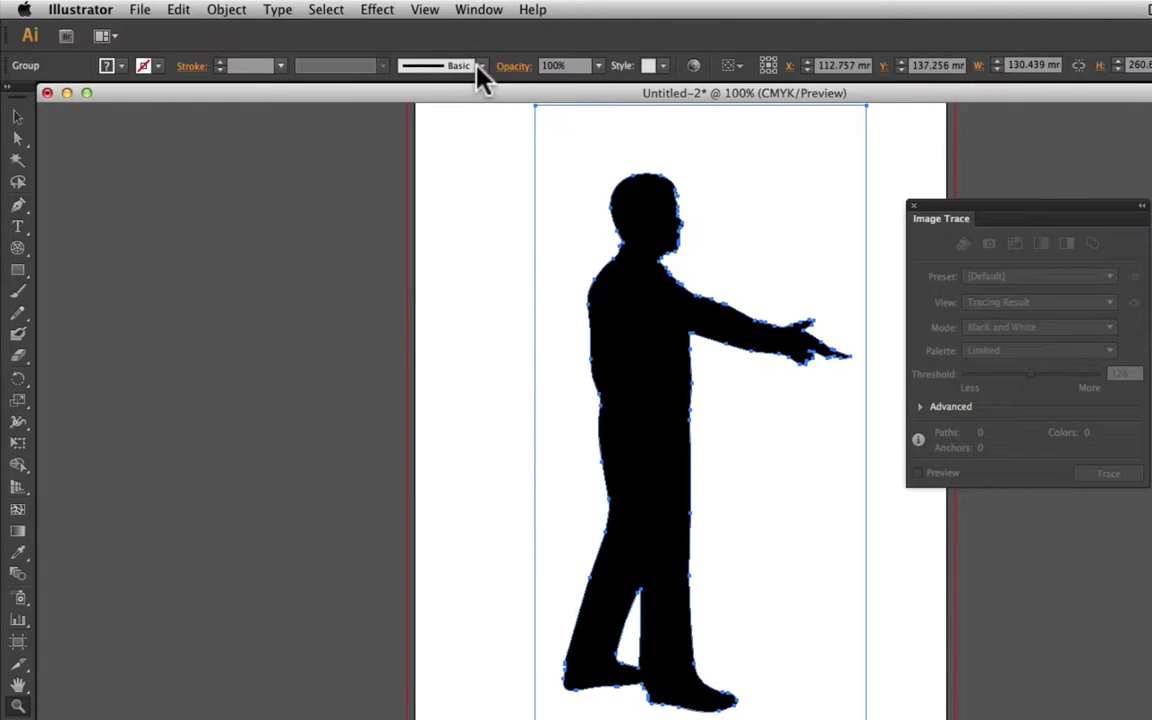
key(z)
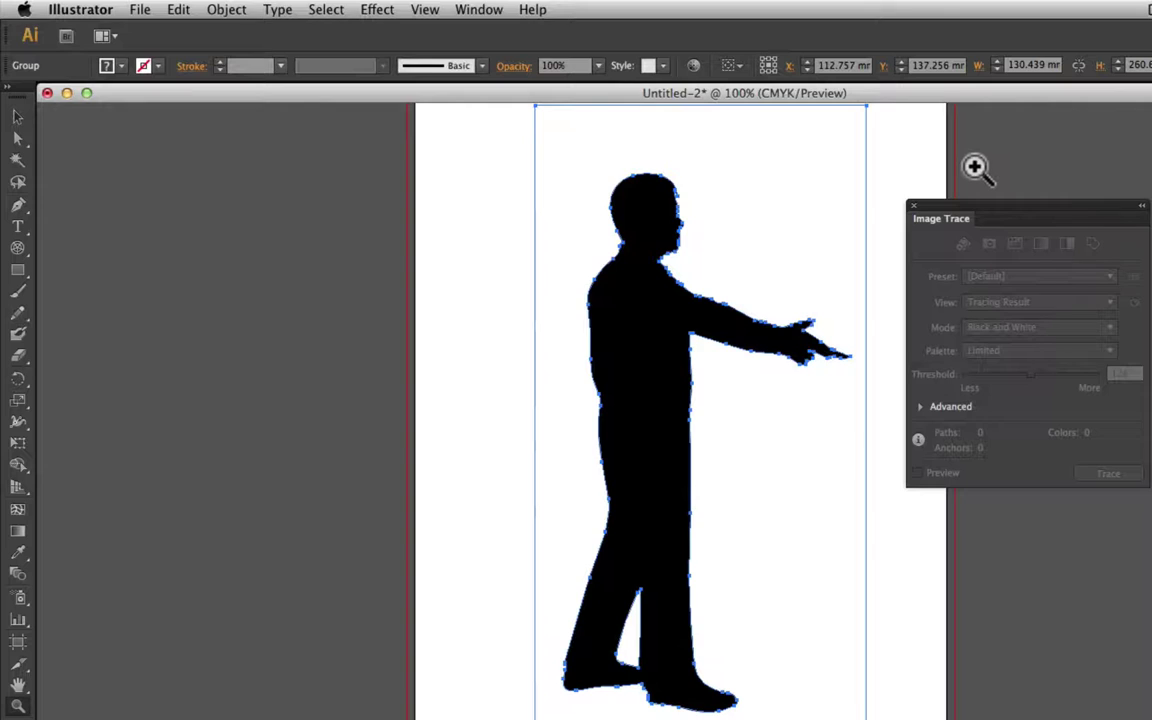
click(1148, 9)
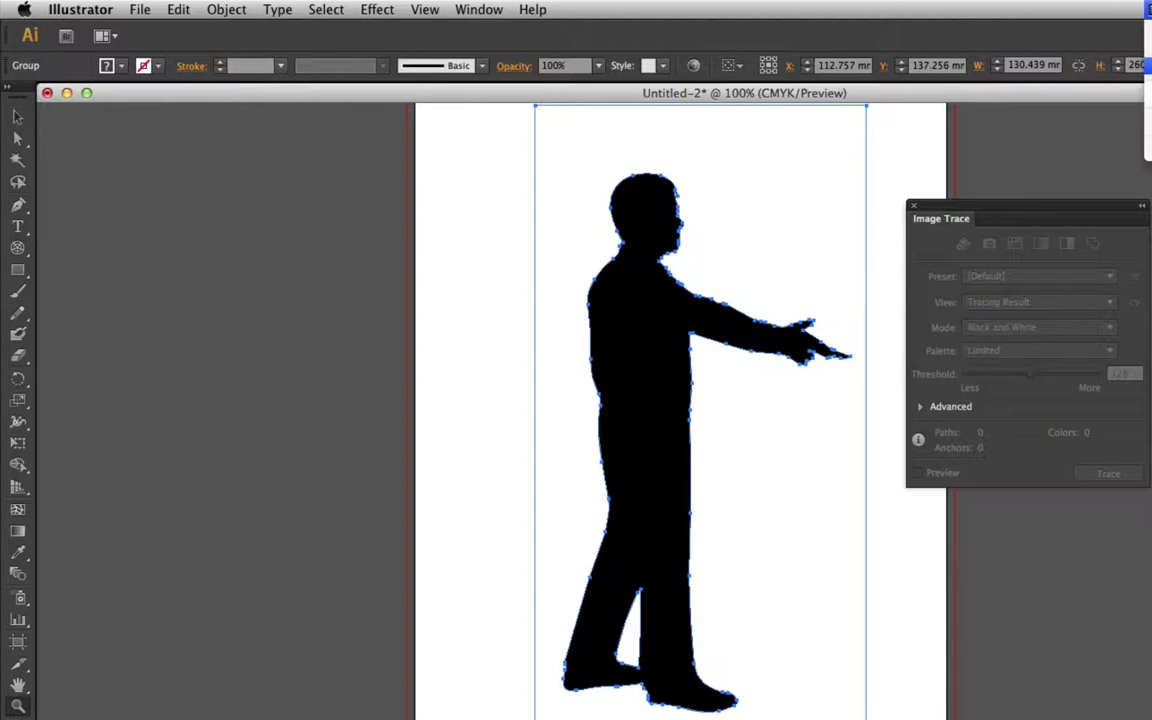